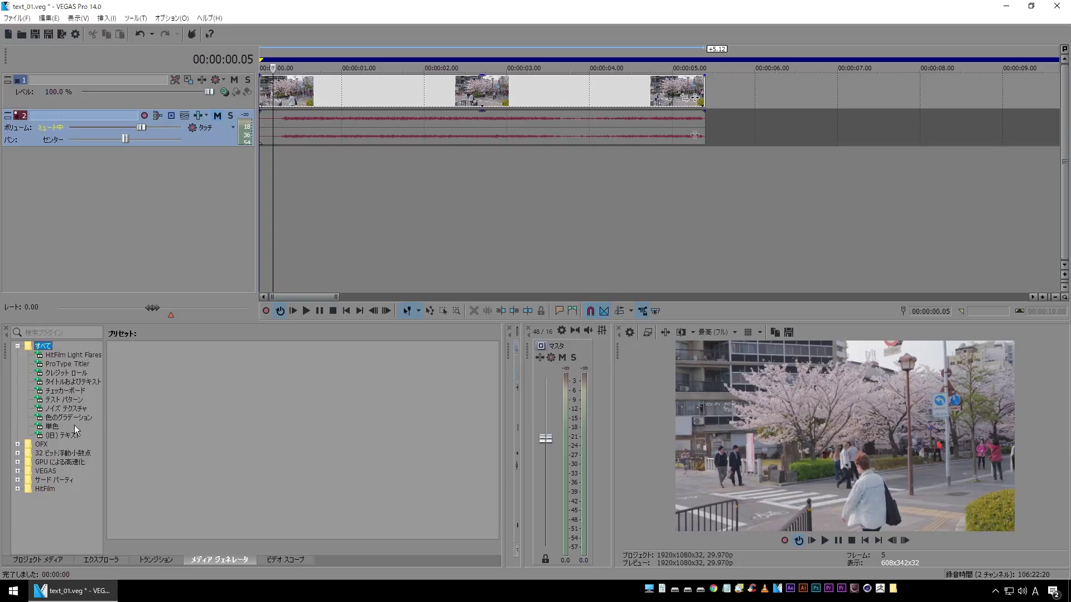
Step: Add a default legacy text event ((旧) テキスト) on a new track and move that track above the video track
{"action": "left_click_drag", "start_coordinate": [144, 364], "coordinate": [200, 180]}
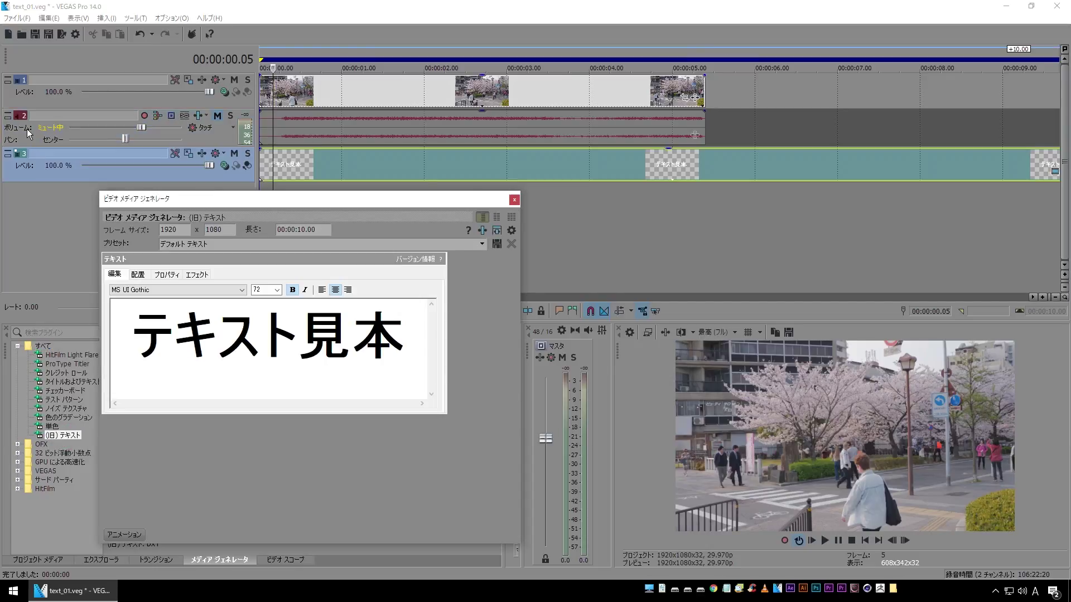
{"action": "left_click_drag", "start_coordinate": [21, 157], "coordinate": [68, 69]}
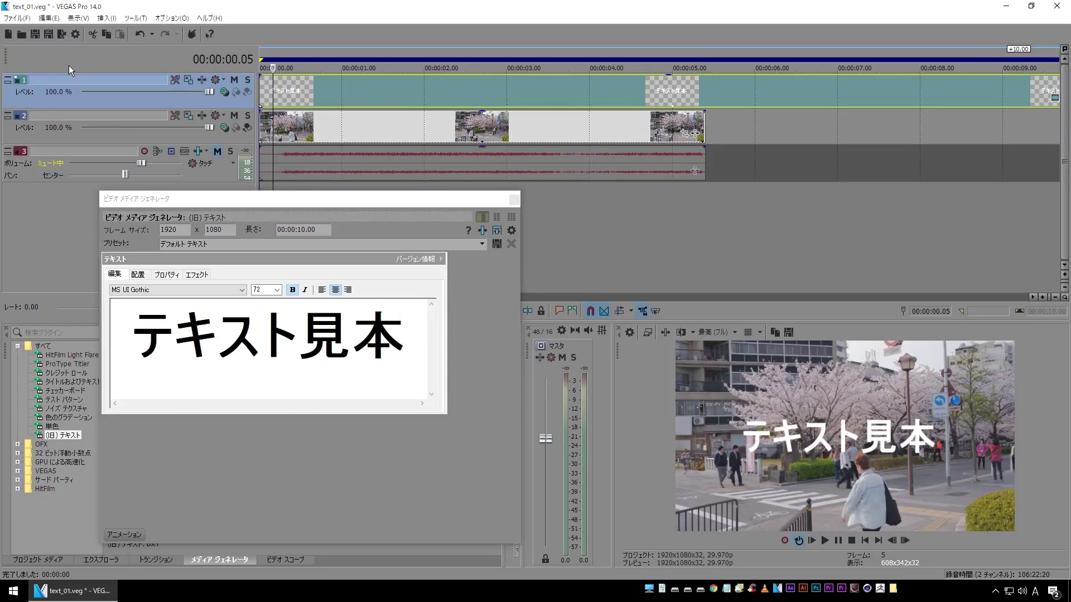
{"action": "left_click", "coordinate": [390, 92]}
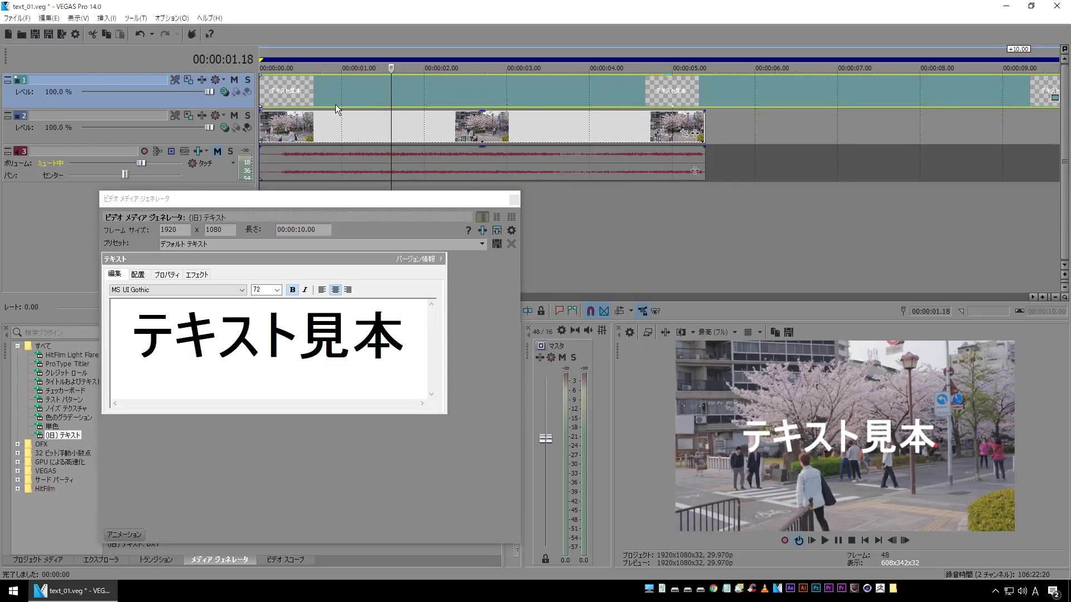
Step: Replace the sample text of the generated title with 京都へ行こう
{"action": "left_click", "coordinate": [114, 347]}
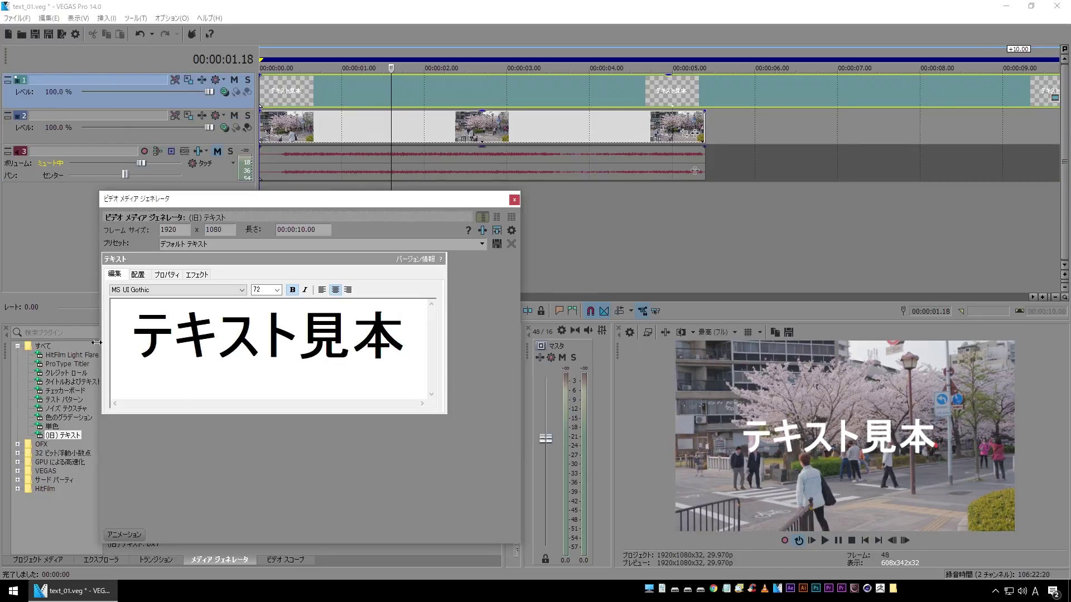
{"action": "left_click_drag", "start_coordinate": [134, 326], "coordinate": [456, 322]}
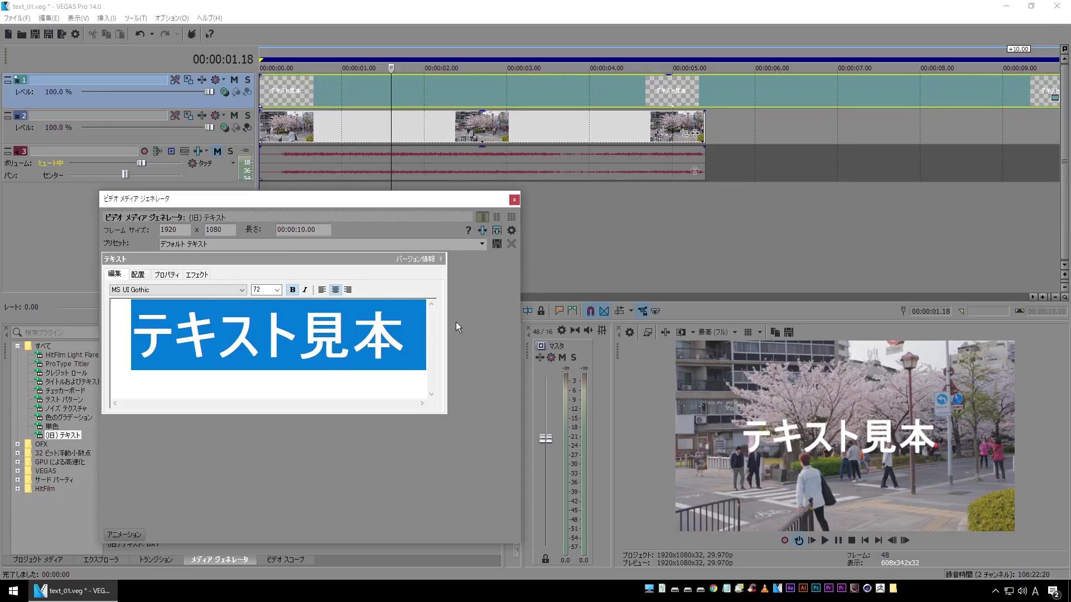
{"action": "type", "text": "kyouto"}
{"action": "key", "text": "space"}
{"action": "type", "text": "he"}
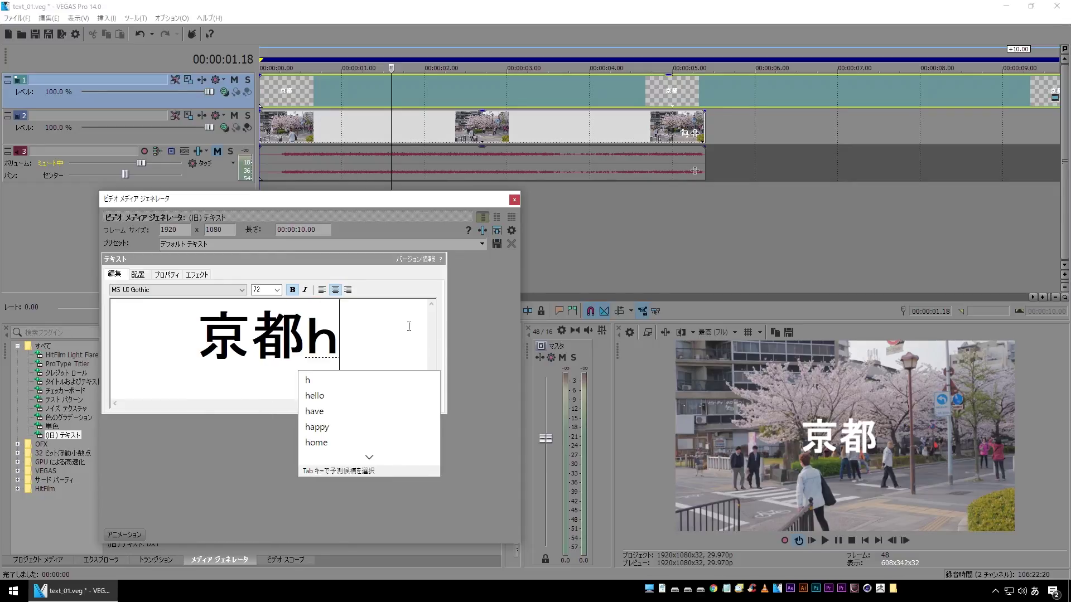
{"action": "key", "text": "Return"}
{"action": "type", "text": "ikou"}
{"action": "key", "text": "space"}
{"action": "key", "text": "Return"}
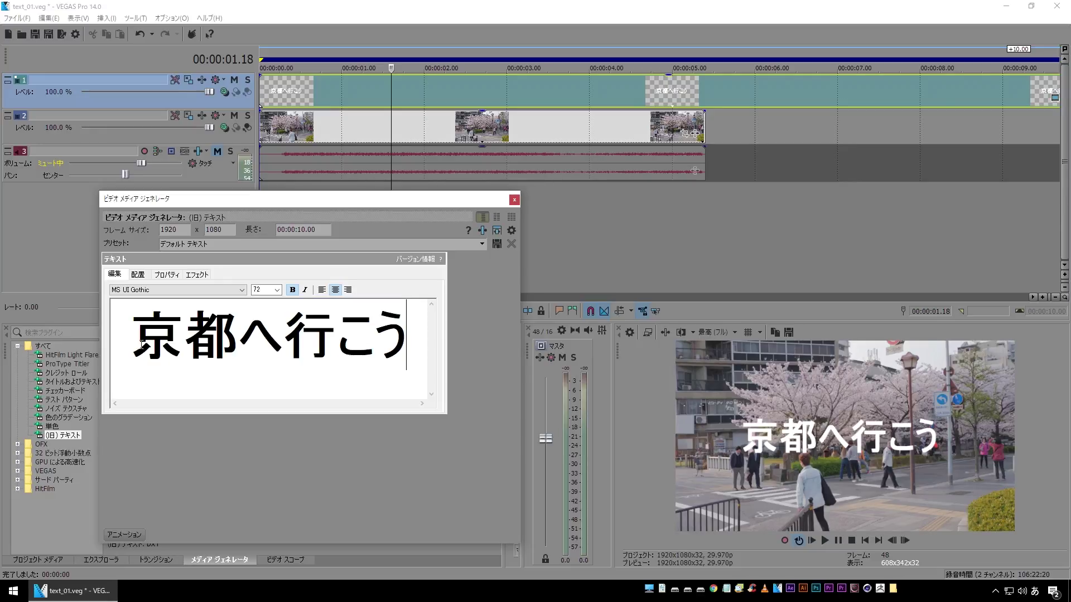
Step: Change the font of the whole title text to 小塚ゴシック Pr6N B
{"action": "left_click_drag", "start_coordinate": [133, 339], "coordinate": [396, 339]}
{"action": "left_click", "coordinate": [242, 289]}
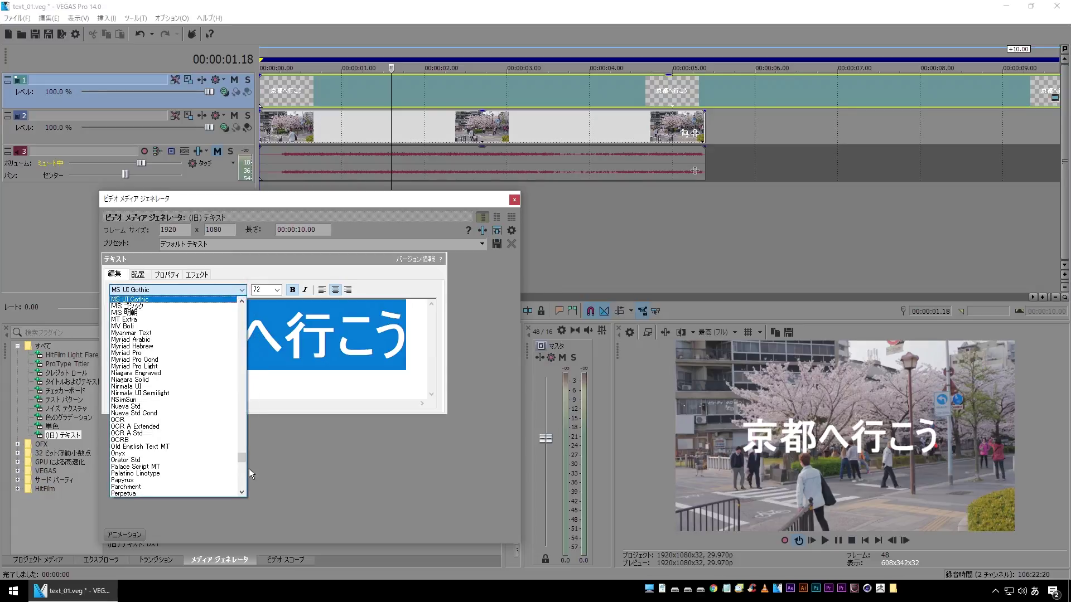
{"action": "left_click_drag", "start_coordinate": [242, 457], "coordinate": [249, 481]}
{"action": "scroll", "coordinate": [218, 456], "scroll_direction": "up", "scroll_amount": 3}
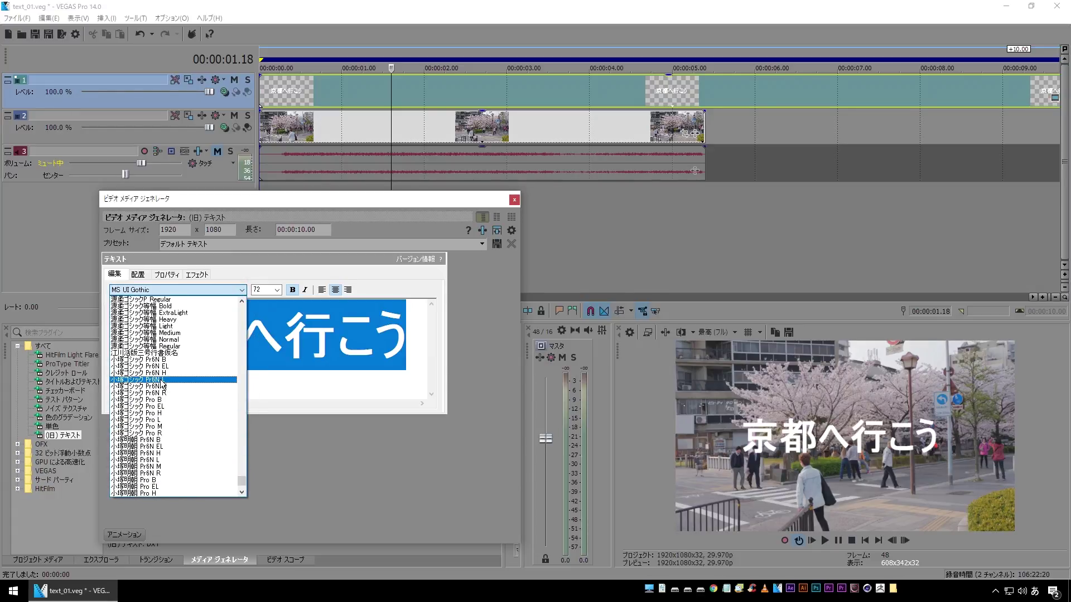
{"action": "left_click", "coordinate": [182, 359]}
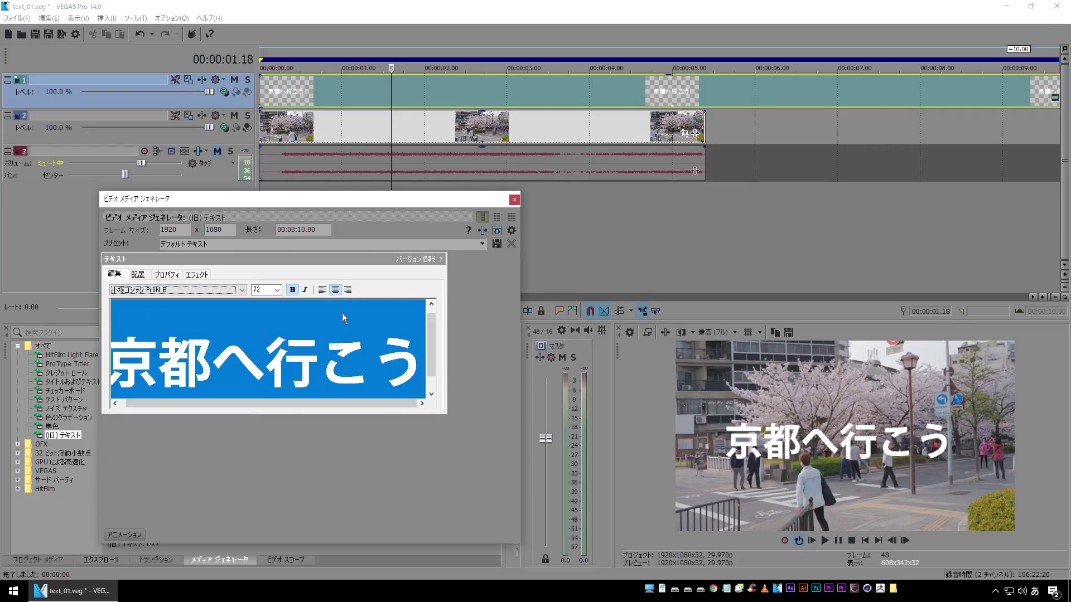
{"action": "left_click", "coordinate": [564, 222]}
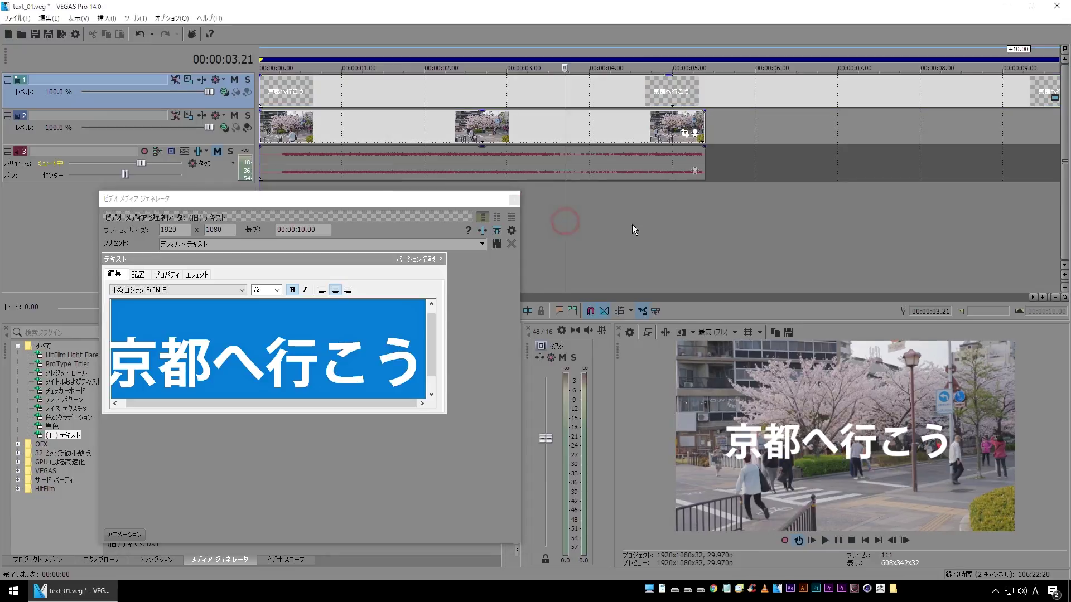
Step: Mute the video track to isolate the title and display the title's tracking property
{"action": "left_click", "coordinate": [235, 116]}
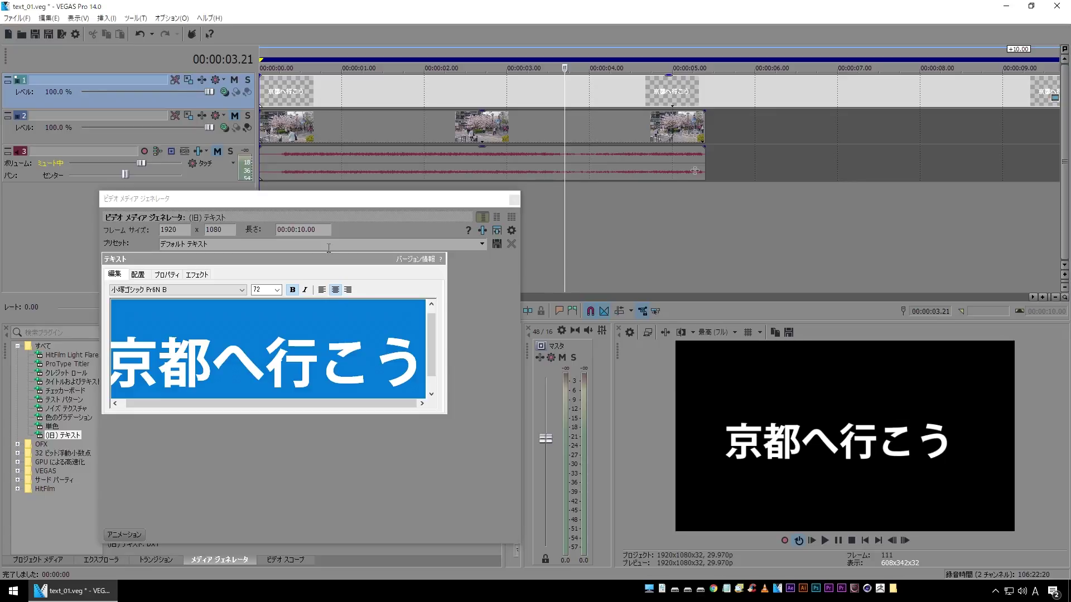
{"action": "left_click", "coordinate": [168, 275]}
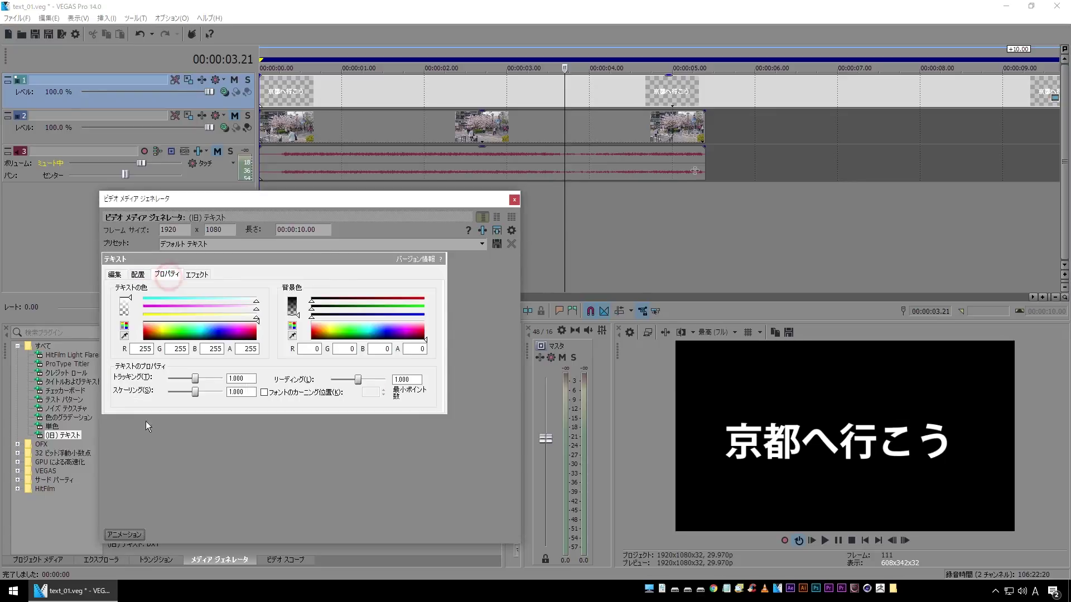
{"action": "mouse_move", "coordinate": [195, 379]}
{"action": "left_mouse_down"}
{"action": "mouse_move", "coordinate": [204, 380]}
{"action": "mouse_move", "coordinate": [195, 380]}
{"action": "left_mouse_up"}
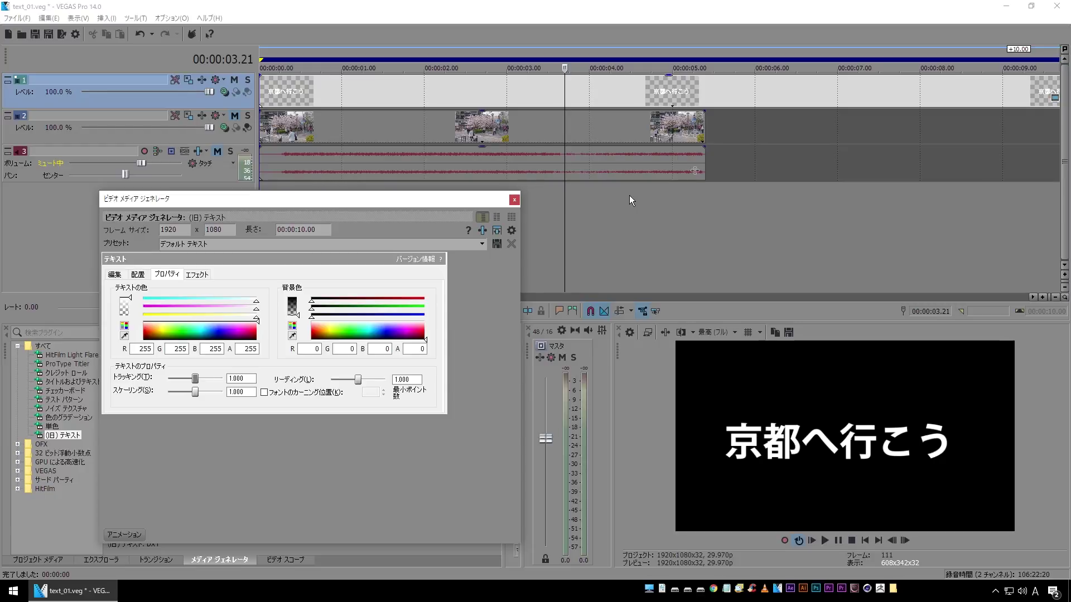
Step: Insert a space between each character of the title 京都へ行こう
{"action": "left_click", "coordinate": [114, 275]}
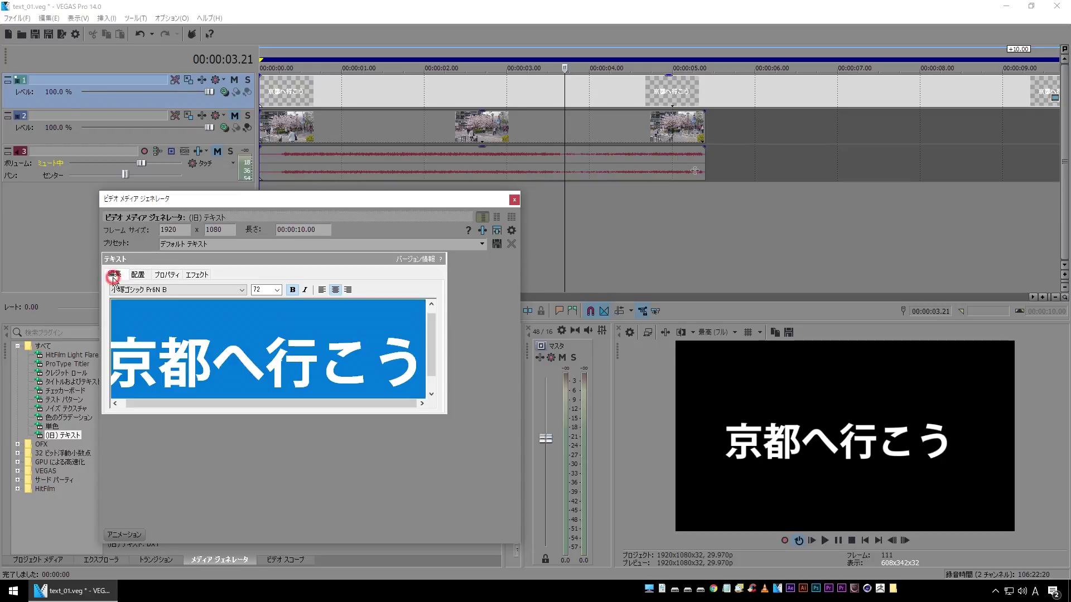
{"action": "left_click", "coordinate": [276, 326]}
{"action": "left_click_drag", "start_coordinate": [319, 363], "coordinate": [413, 363]}
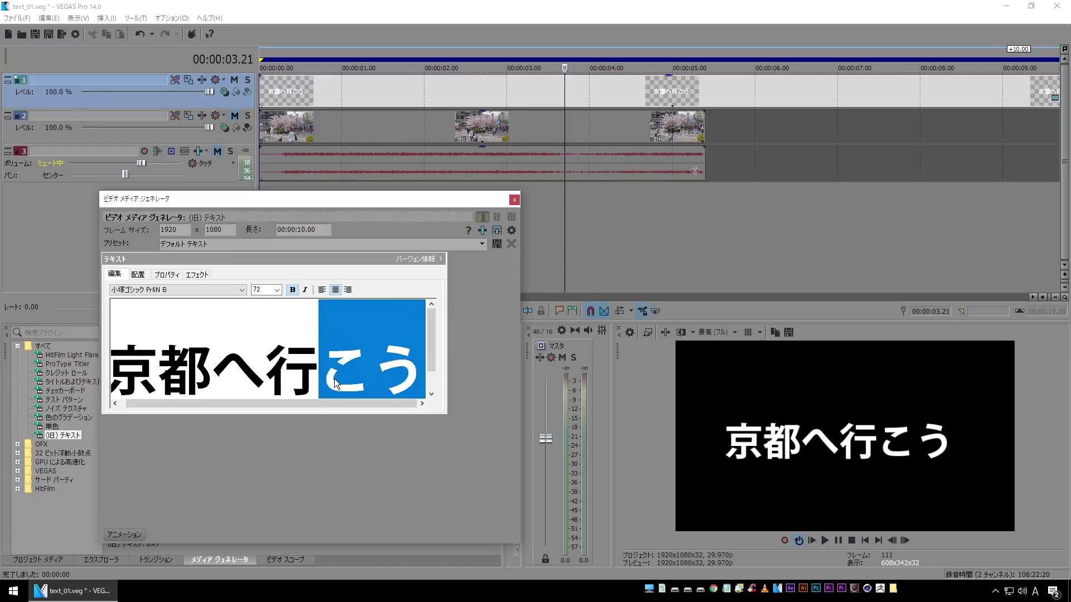
{"action": "left_click", "coordinate": [373, 366]}
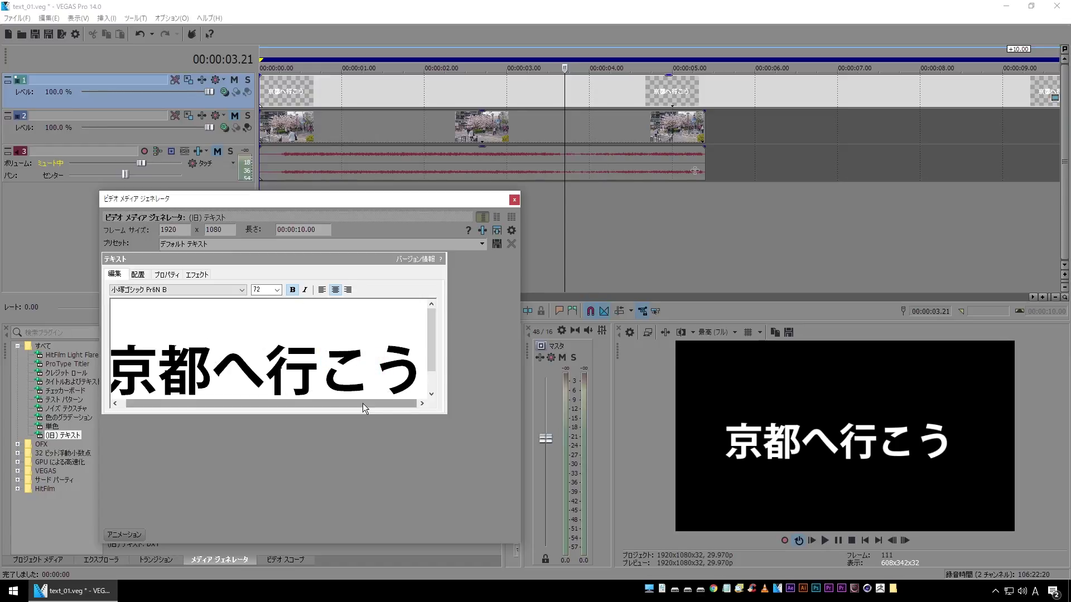
{"action": "key", "text": "Left"}
{"action": "key", "text": "Left"}
{"action": "key", "text": "Left"}
{"action": "key", "text": "Left"}
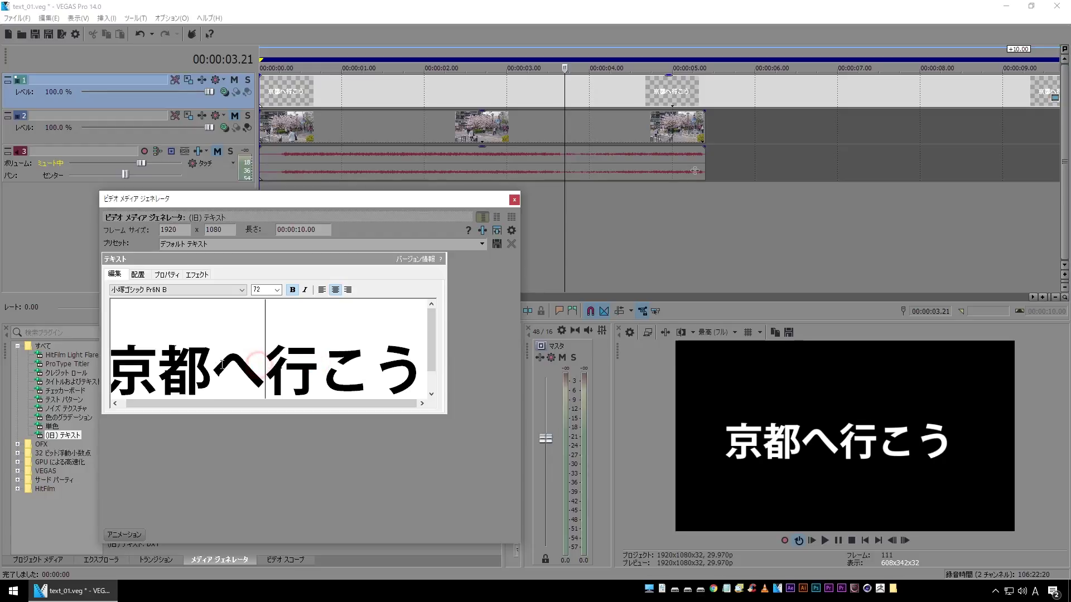
{"action": "left_click", "coordinate": [364, 375]}
{"action": "left_click", "coordinate": [154, 373]}
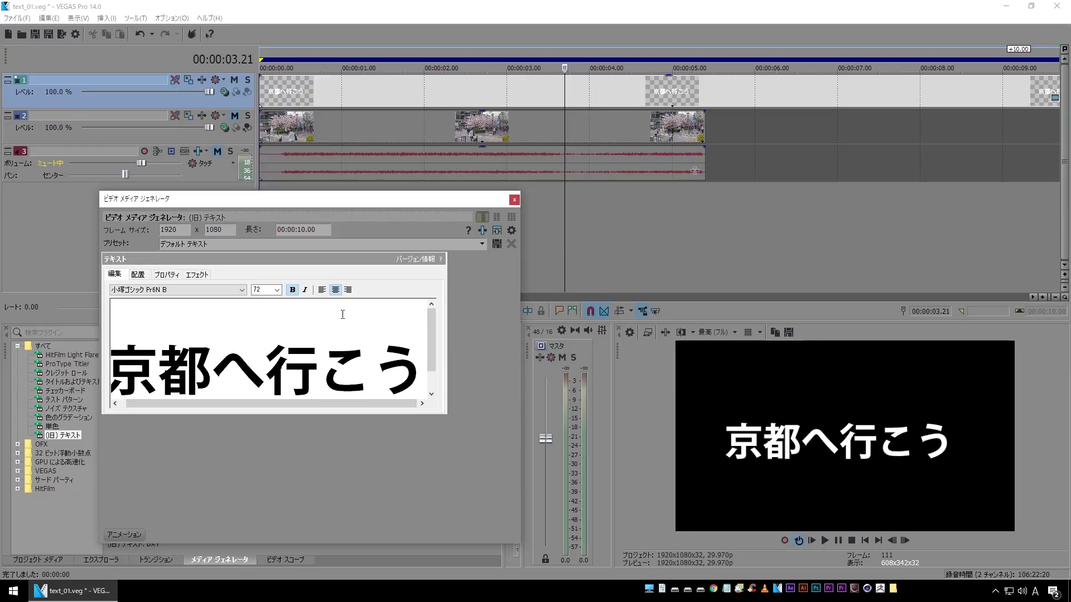
{"action": "left_click", "coordinate": [225, 368]}
{"action": "left_click", "coordinate": [285, 368]}
{"action": "left_click", "coordinate": [353, 368]}
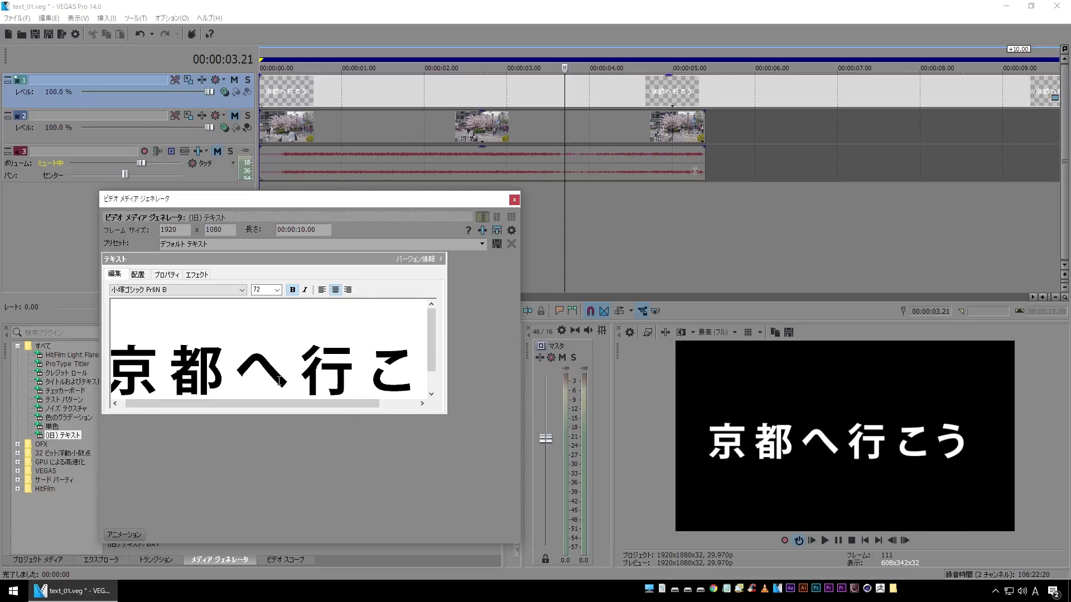
Step: Reduce the title's tracking to 0.824 to tighten the letter spacing
{"action": "left_click", "coordinate": [167, 275]}
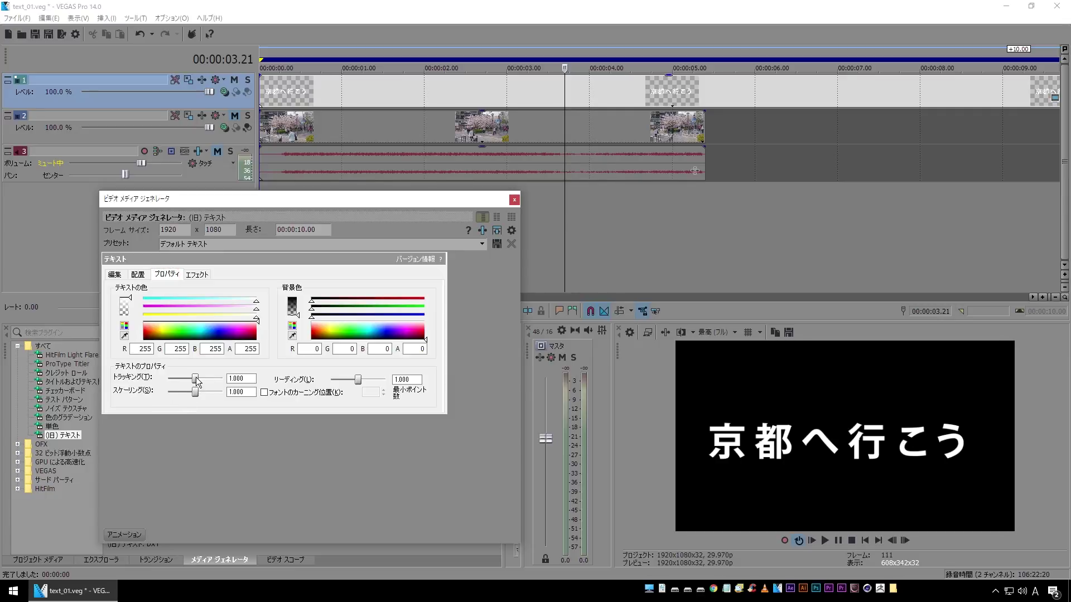
{"action": "left_click_drag", "start_coordinate": [195, 377], "coordinate": [190, 377]}
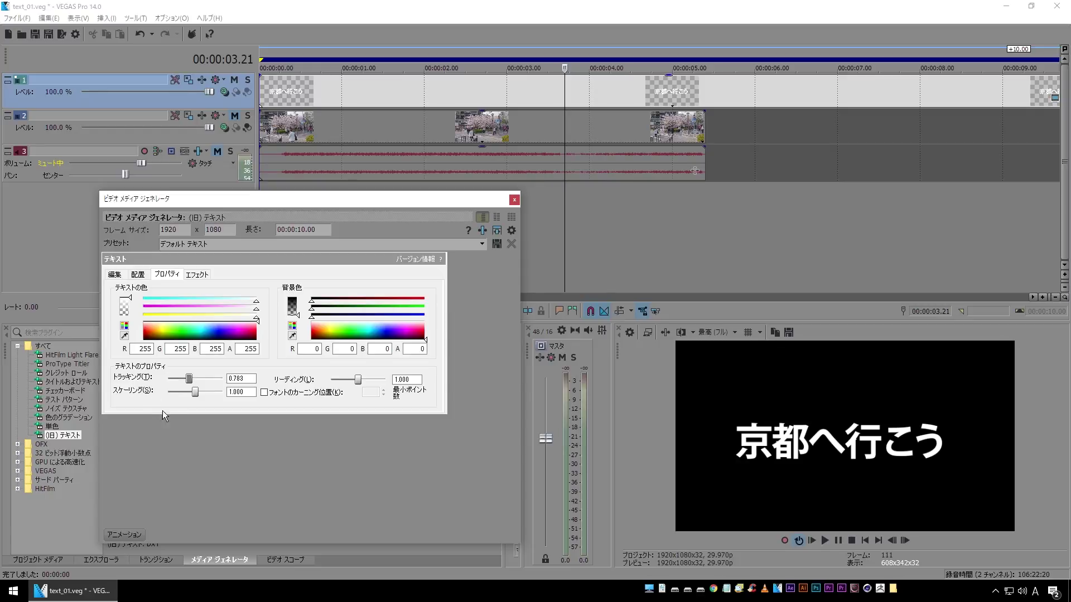
{"action": "left_click_drag", "start_coordinate": [187, 379], "coordinate": [189, 379]}
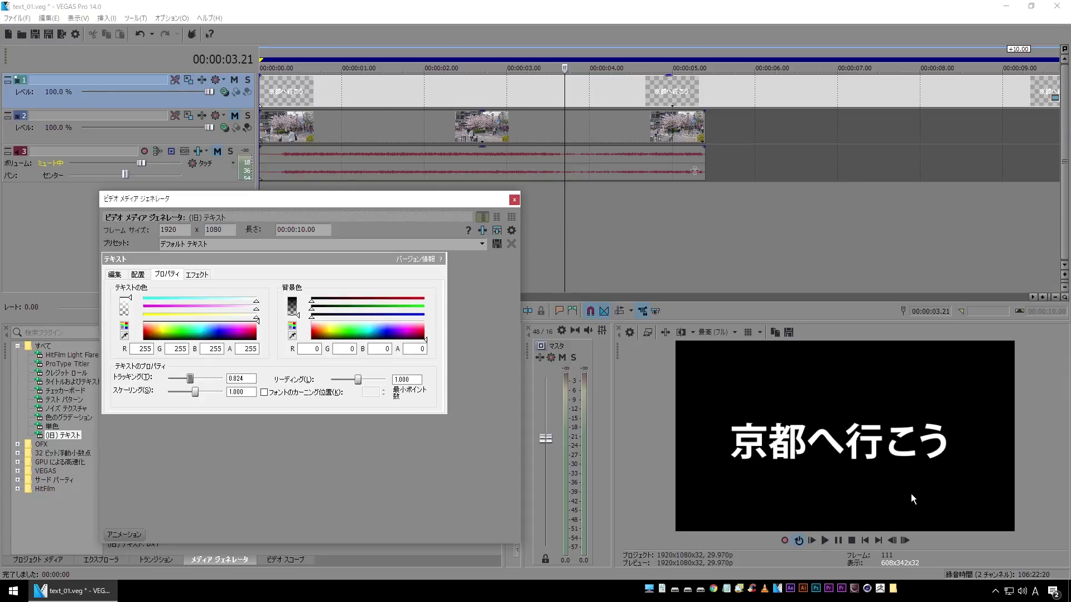
Step: Set the font size of the space between 行 and こ to 48 and close the media generator window
{"action": "left_click", "coordinate": [114, 275]}
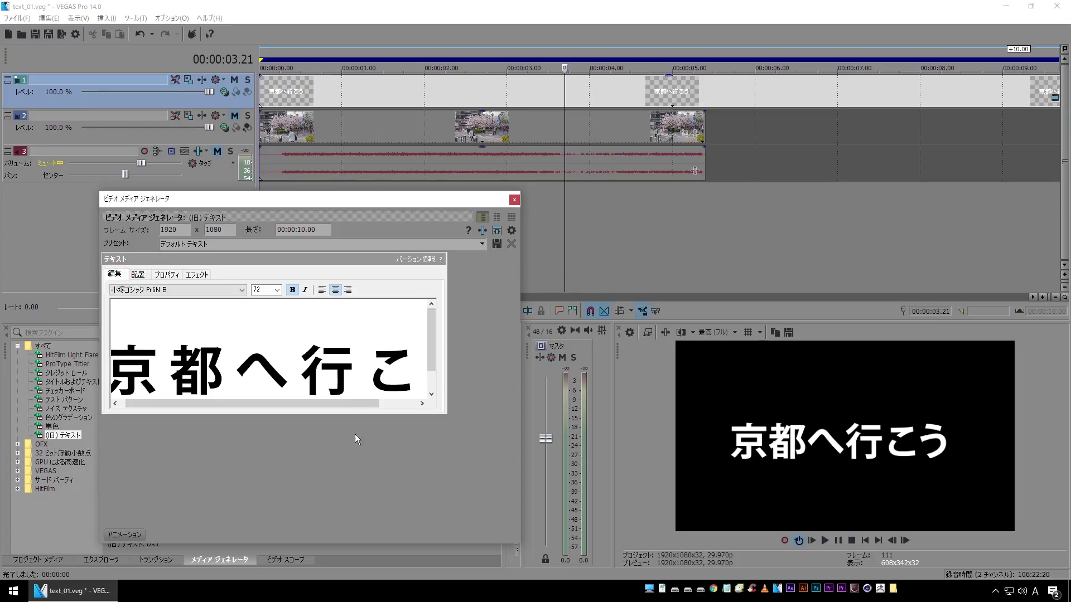
{"action": "double_click", "coordinate": [362, 363]}
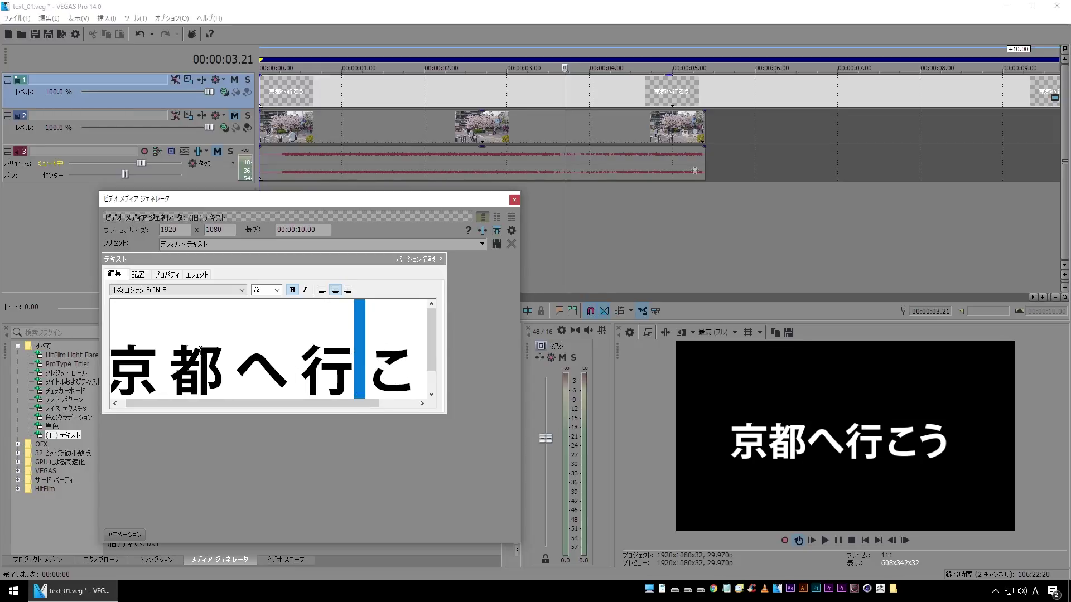
{"action": "left_click", "coordinate": [279, 291]}
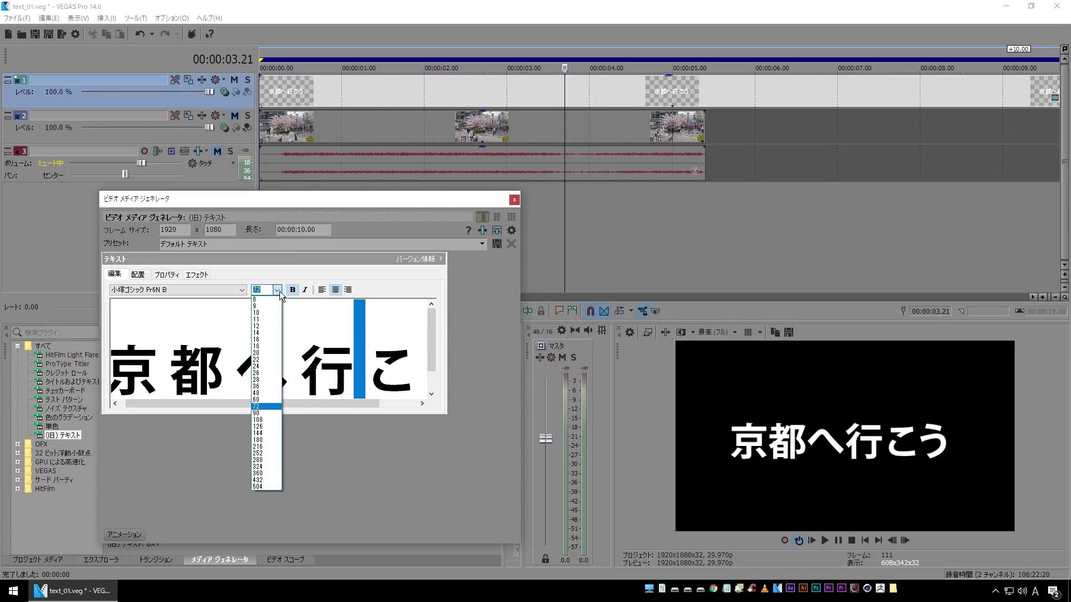
{"action": "left_click", "coordinate": [265, 393]}
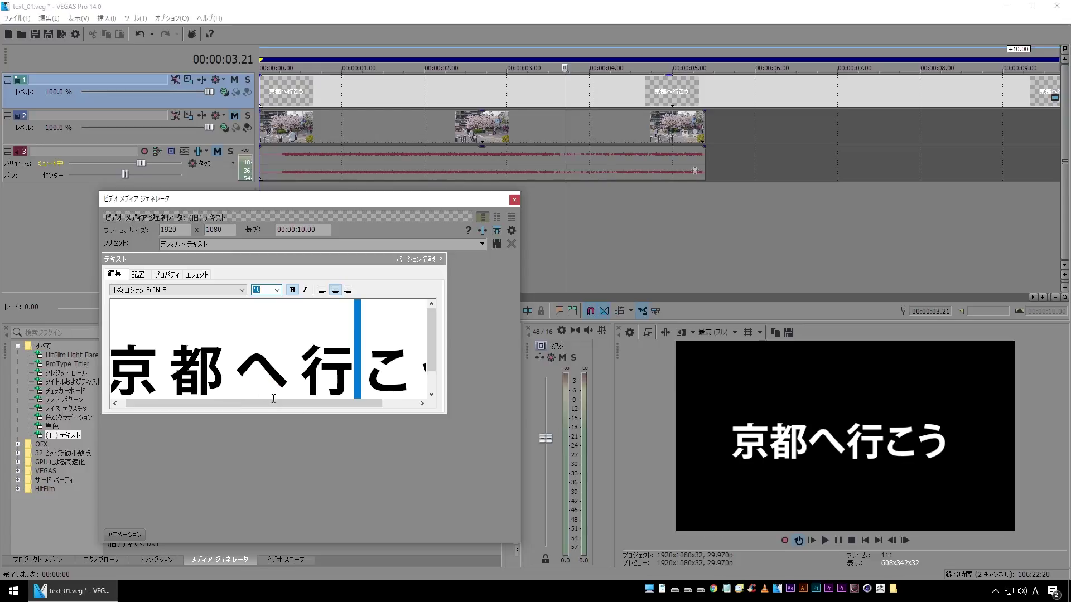
{"action": "left_click", "coordinate": [514, 199]}
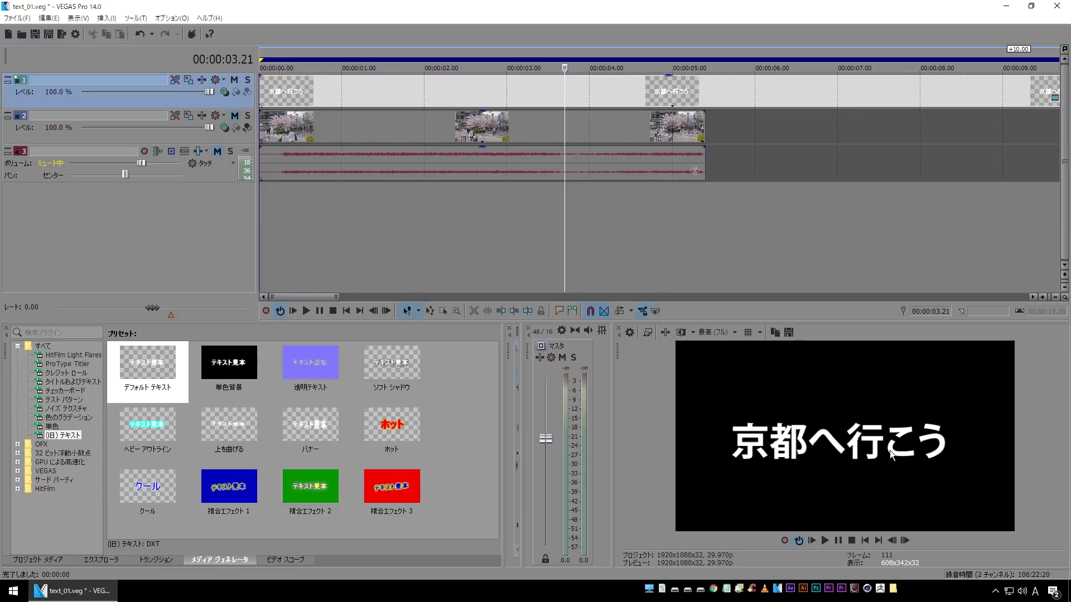
Step: Reopen the title's generated media and set its text color to pink, RGB 255, 90, 153
{"action": "key", "text": "Right"}
{"action": "key", "text": "Right"}
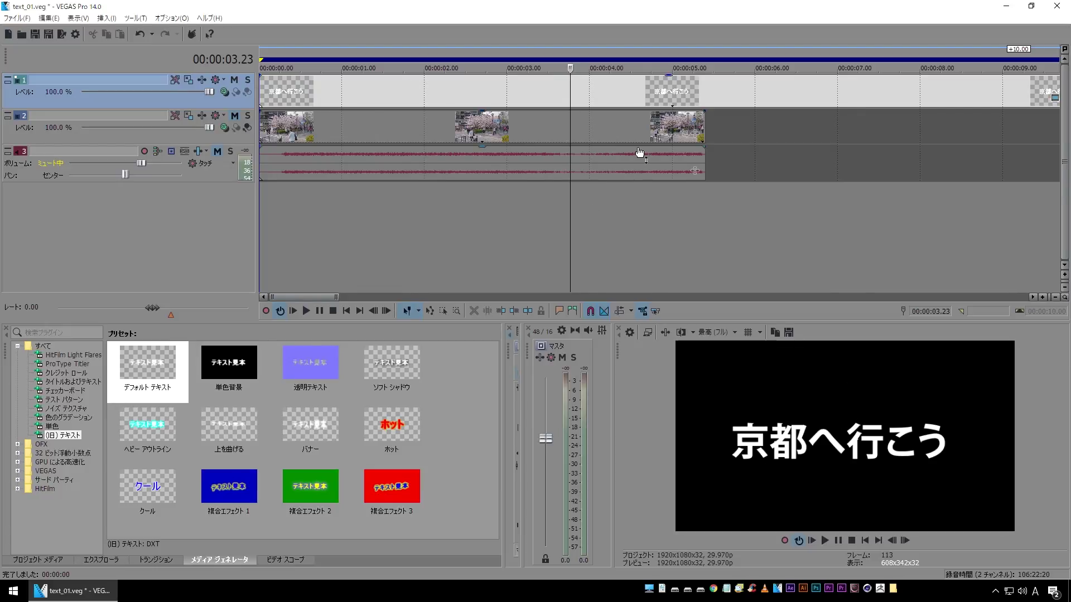
{"action": "scroll", "coordinate": [592, 134], "scroll_direction": "down", "scroll_amount": 1}
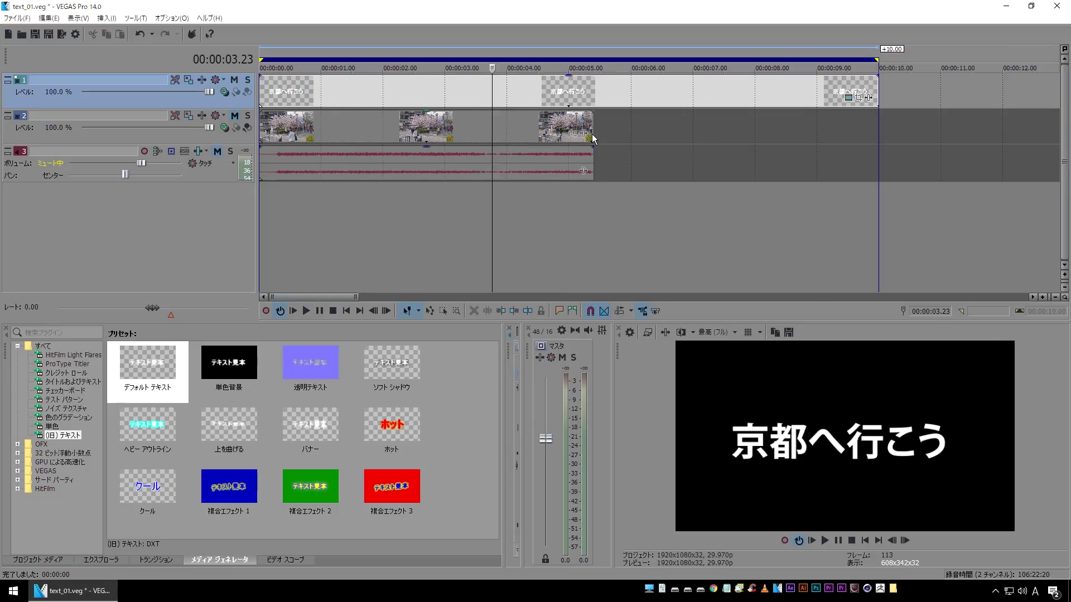
{"action": "scroll", "coordinate": [592, 139], "scroll_direction": "down", "scroll_amount": 1}
{"action": "left_click", "coordinate": [642, 97]}
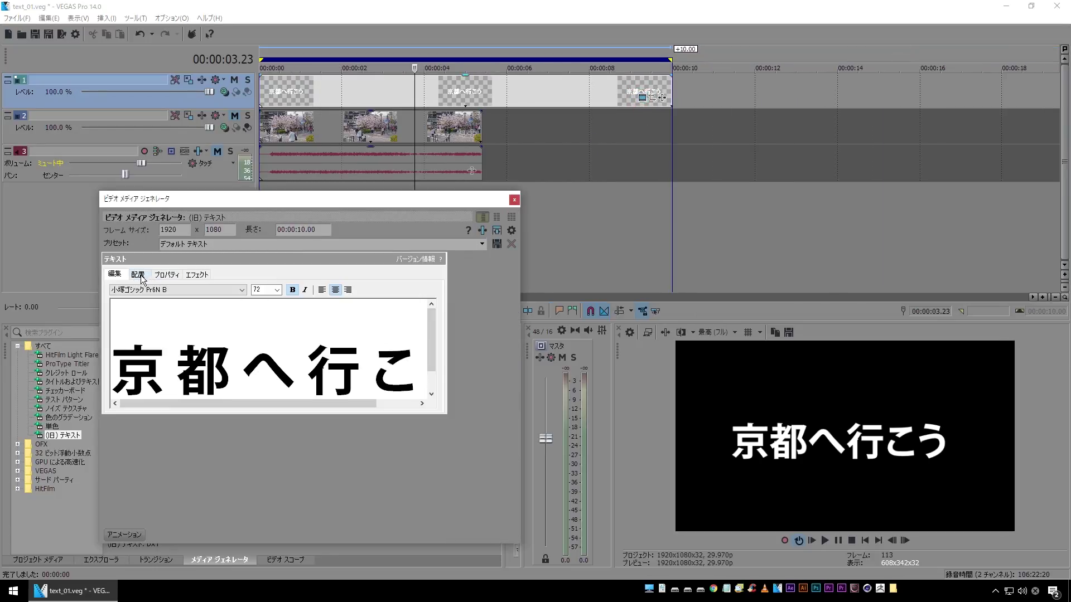
{"action": "left_click", "coordinate": [165, 274]}
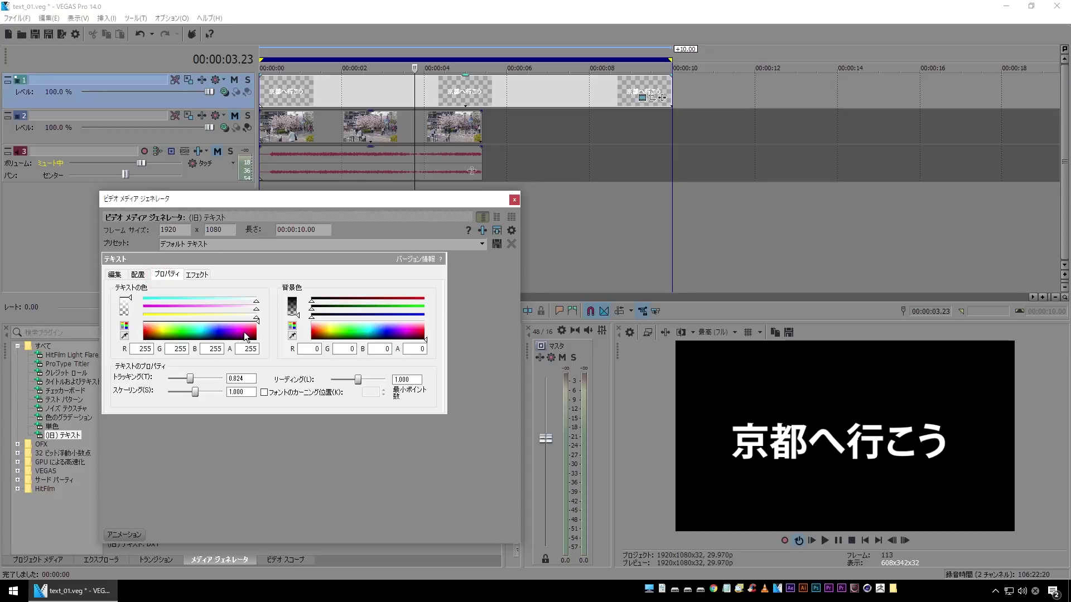
{"action": "left_click", "coordinate": [244, 332]}
{"action": "left_click_drag", "start_coordinate": [245, 335], "coordinate": [252, 332]}
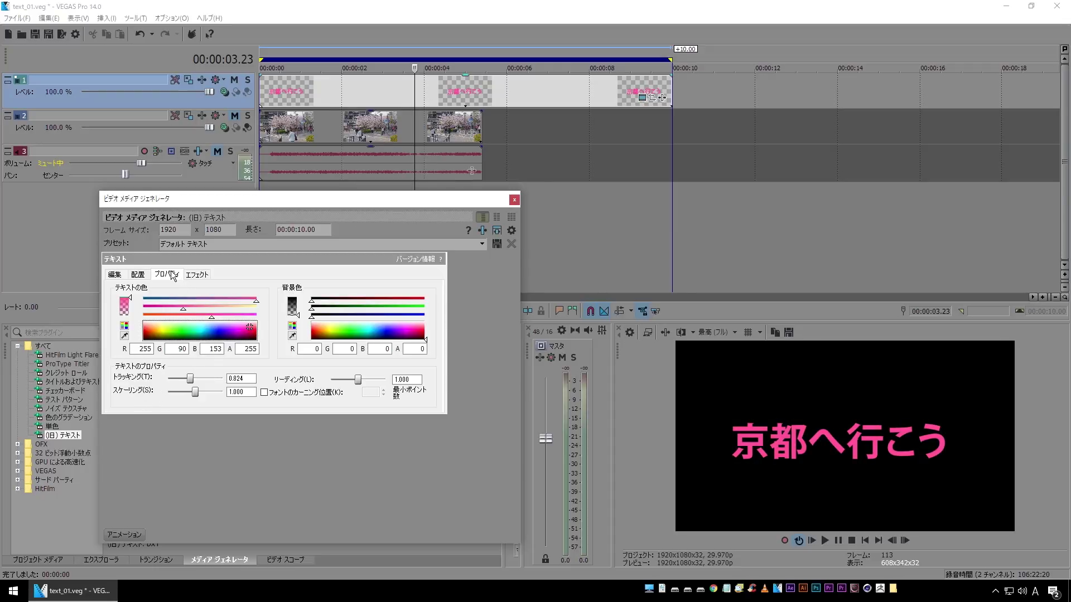
Step: Turn on outline drawing for the title 京都へ行こう and set the outline color to white
{"action": "left_click", "coordinate": [203, 277]}
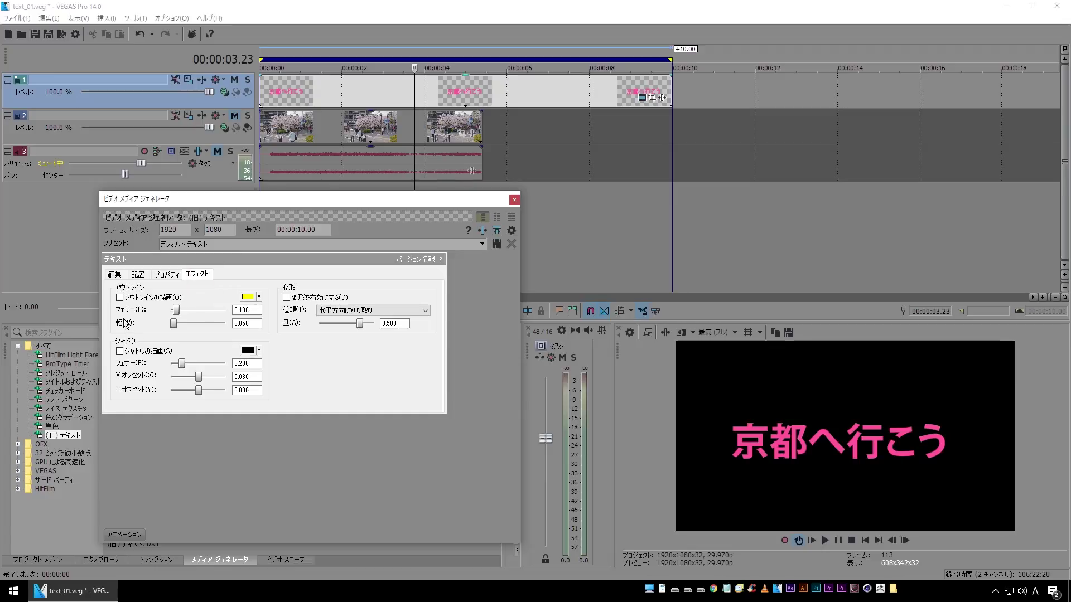
{"action": "left_click", "coordinate": [120, 298]}
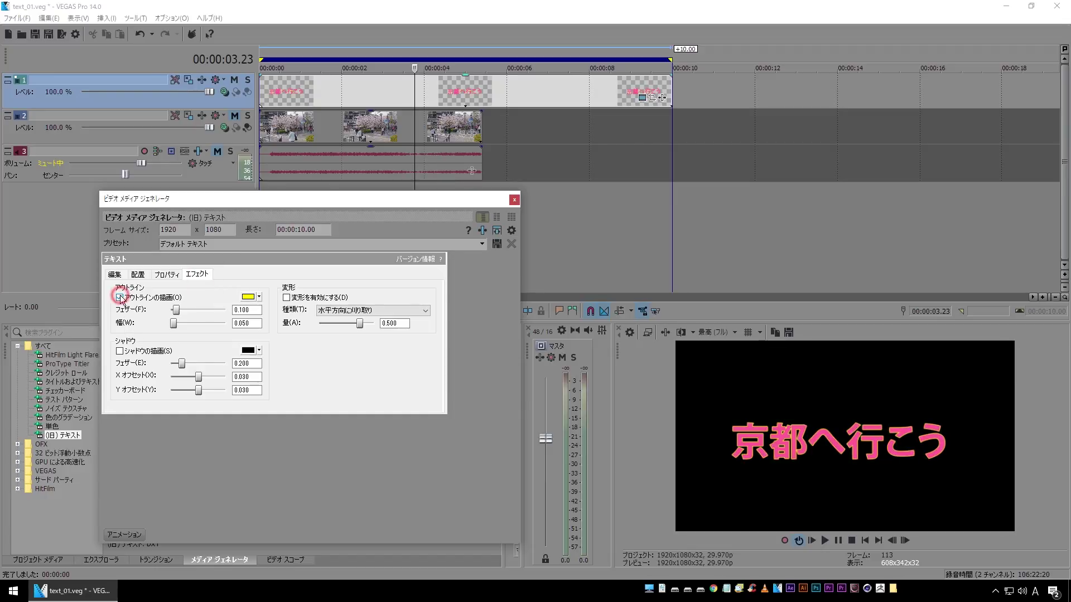
{"action": "left_click", "coordinate": [248, 297]}
{"action": "left_click_drag", "start_coordinate": [267, 329], "coordinate": [348, 329]}
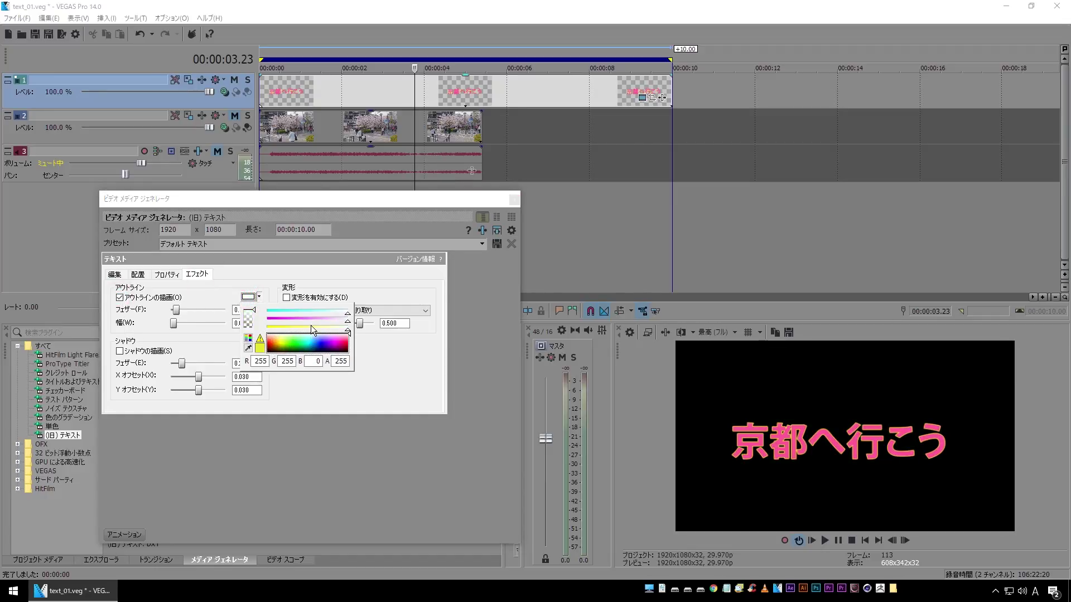
{"action": "left_click", "coordinate": [221, 302]}
Step: Set the outline's feather to 0.000 and width to 0.278, and close the media generator window
{"action": "mouse_move", "coordinate": [176, 323]}
{"action": "left_mouse_down"}
{"action": "mouse_move", "coordinate": [196, 327]}
{"action": "mouse_move", "coordinate": [204, 316]}
{"action": "mouse_move", "coordinate": [141, 316]}
{"action": "mouse_move", "coordinate": [188, 325]}
{"action": "left_mouse_up"}
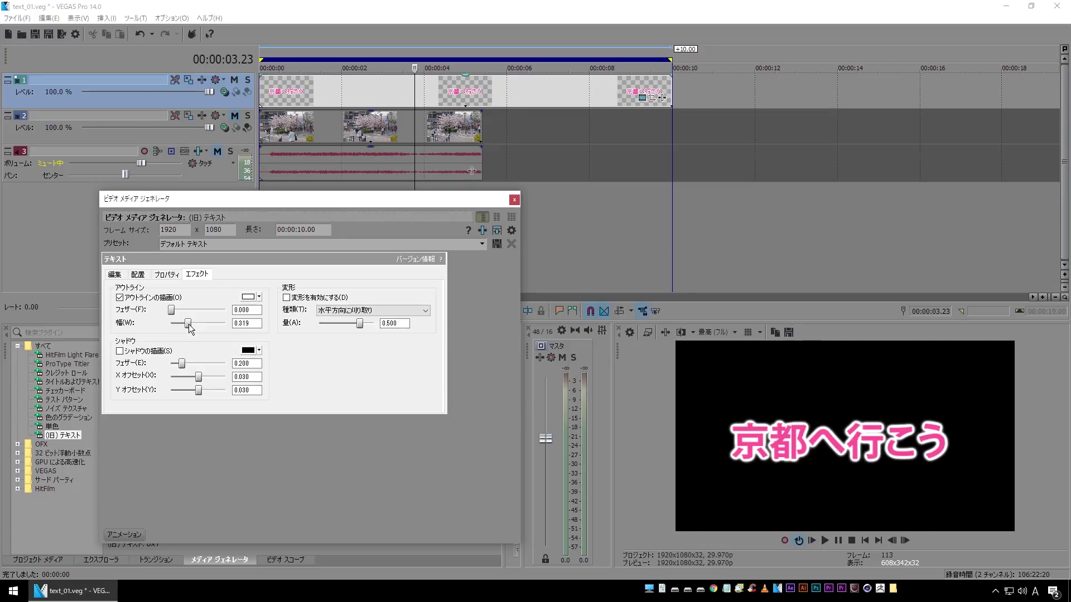
{"action": "left_click_drag", "start_coordinate": [189, 323], "coordinate": [186, 324]}
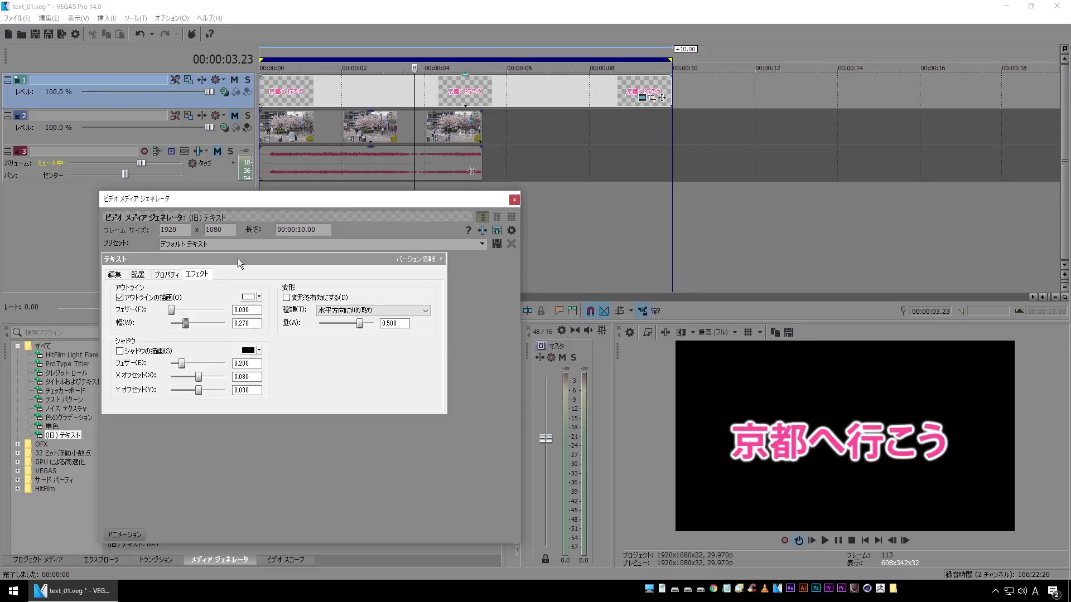
{"action": "left_click", "coordinate": [514, 199]}
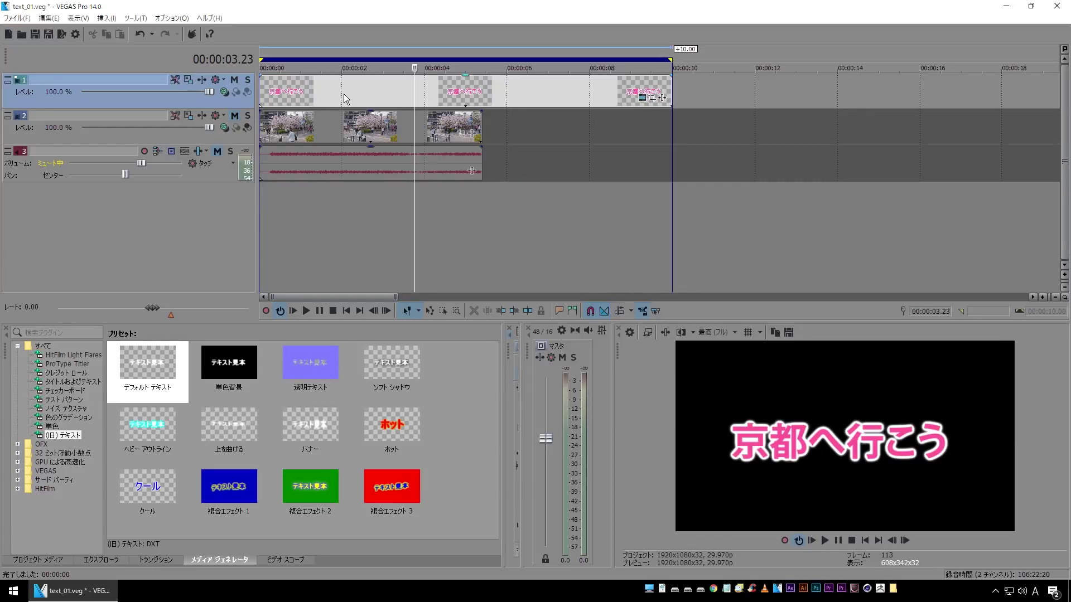
Step: Duplicate the title event onto a new track as a reference to the original media, and move that track directly below the title track
{"action": "left_click", "coordinate": [325, 89]}
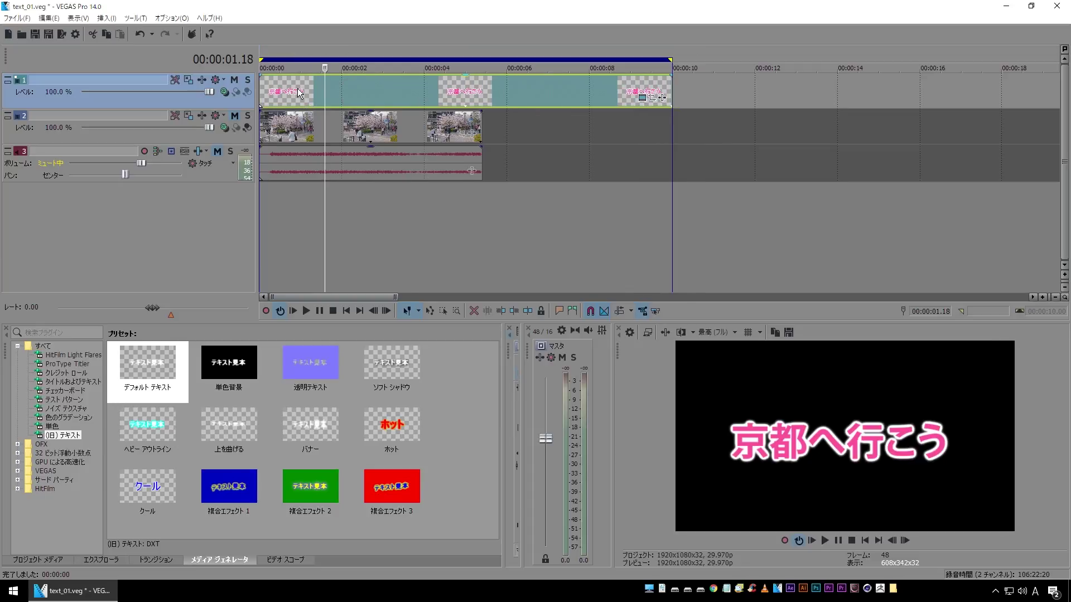
{"action": "left_click_drag", "start_coordinate": [300, 93], "coordinate": [291, 211]}
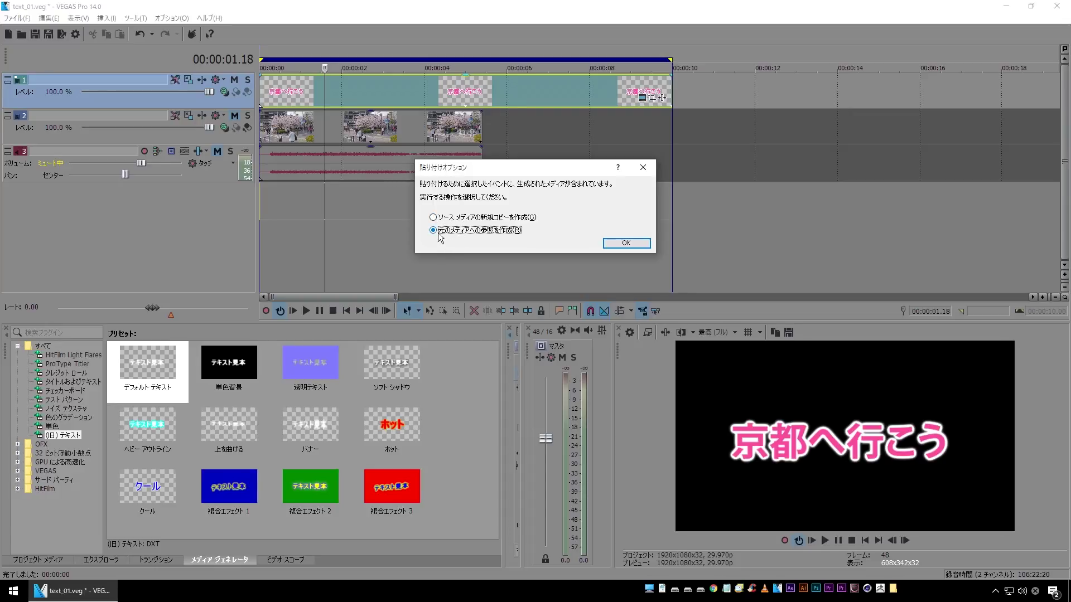
{"action": "left_click", "coordinate": [502, 234]}
{"action": "left_click", "coordinate": [626, 243]}
{"action": "left_click", "coordinate": [373, 89]}
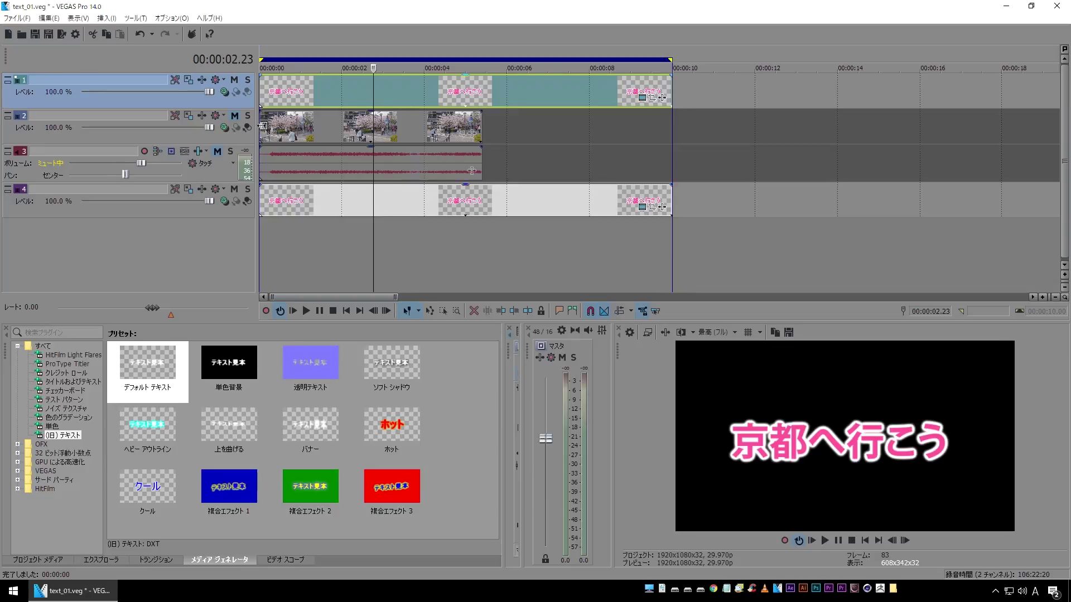
{"action": "left_click_drag", "start_coordinate": [24, 186], "coordinate": [39, 115]}
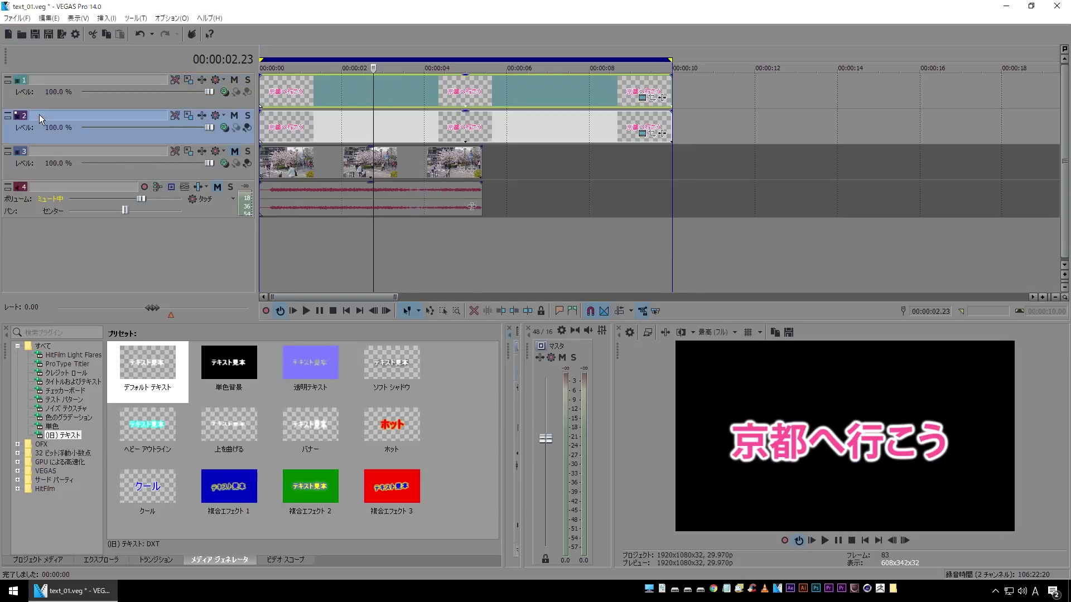
Step: Mute the top title track and add the VEGAS グロー effect to the duplicate title event on track 2
{"action": "left_click", "coordinate": [363, 94]}
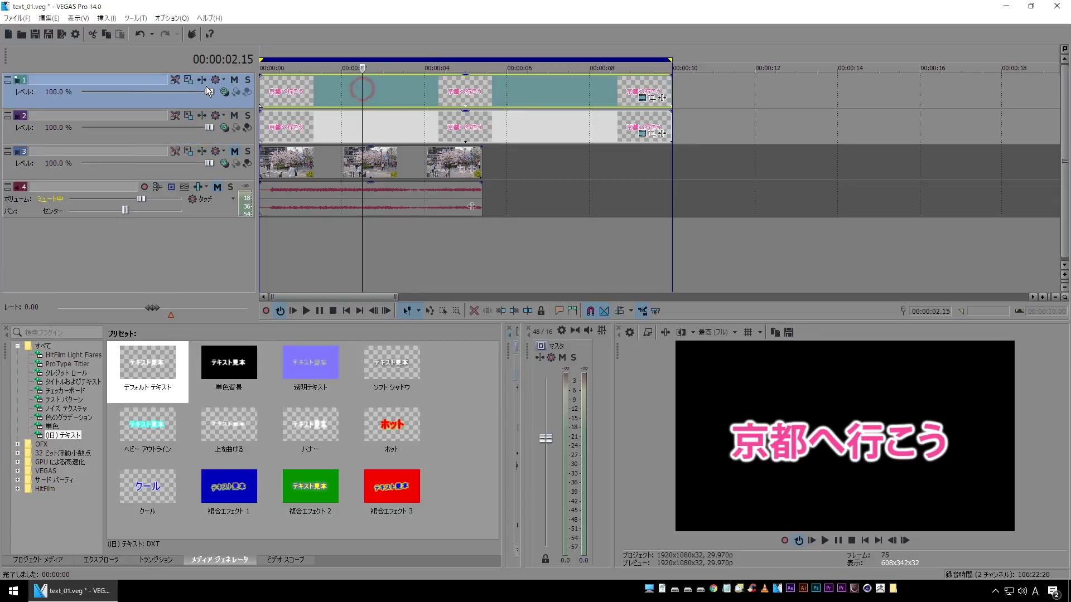
{"action": "left_click", "coordinate": [235, 82]}
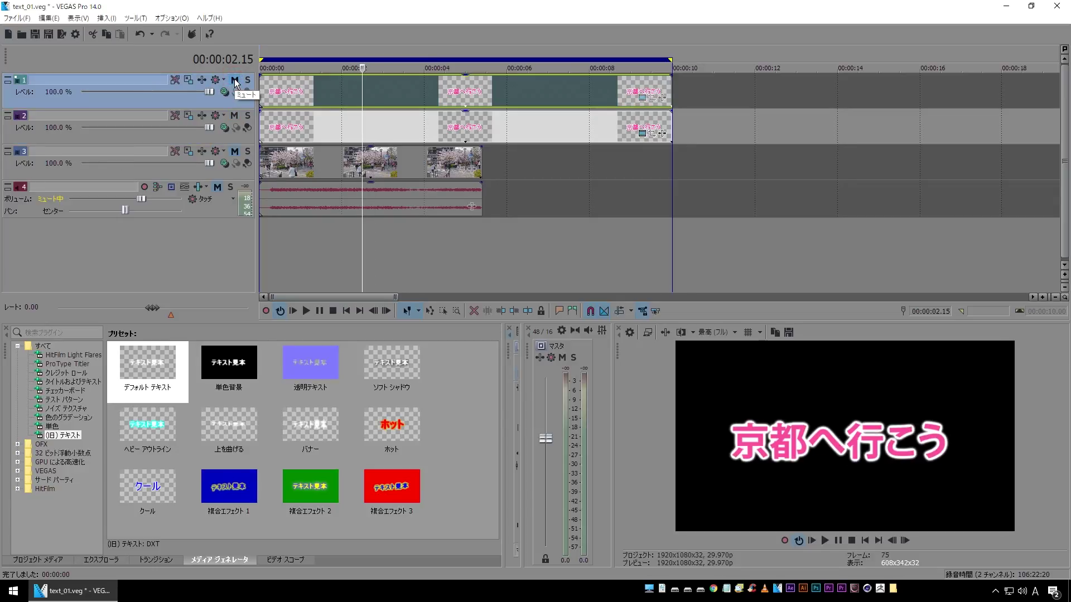
{"action": "left_click", "coordinate": [362, 118]}
{"action": "left_click", "coordinate": [663, 134]}
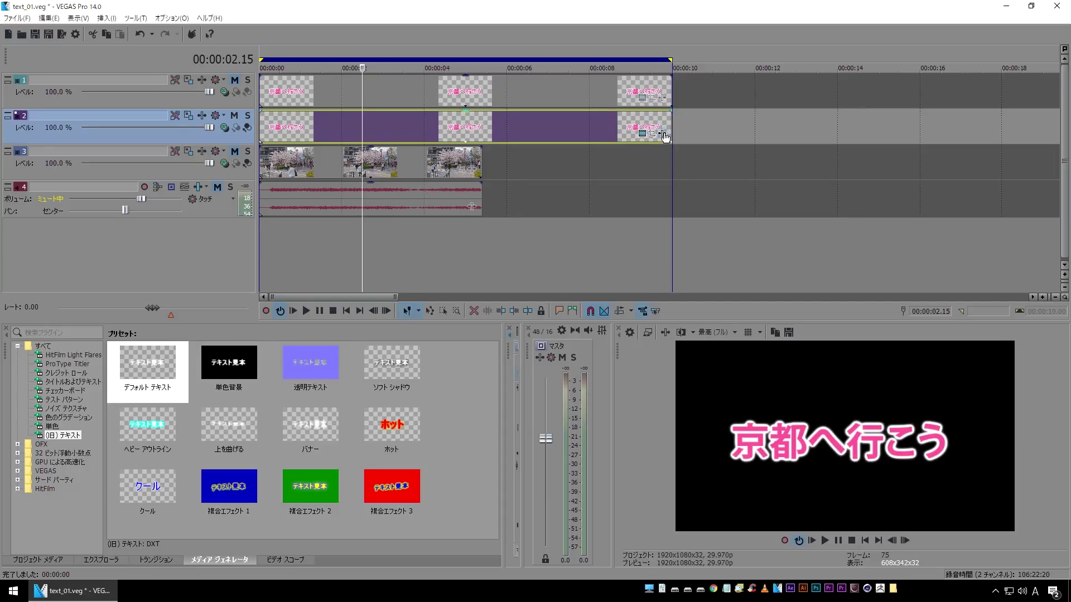
{"action": "left_click", "coordinate": [403, 187]}
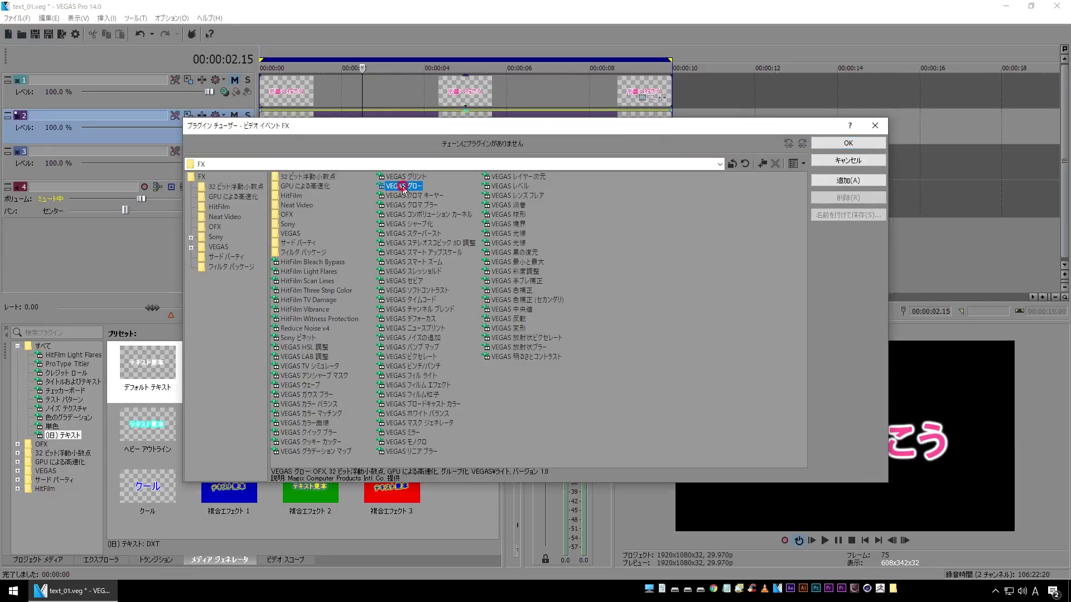
{"action": "left_click", "coordinate": [868, 183]}
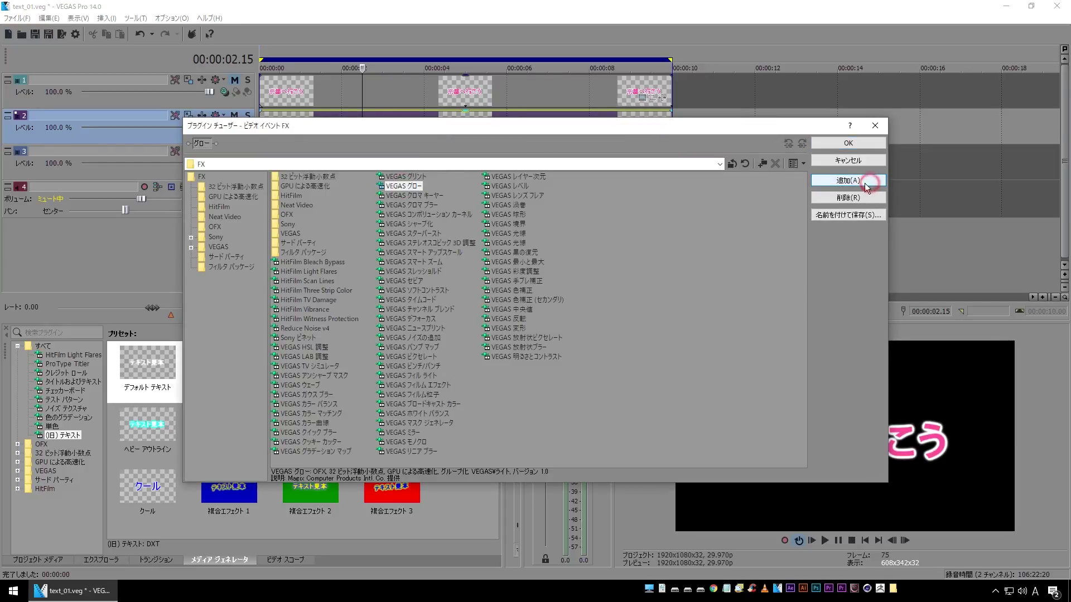
{"action": "left_click", "coordinate": [871, 146]}
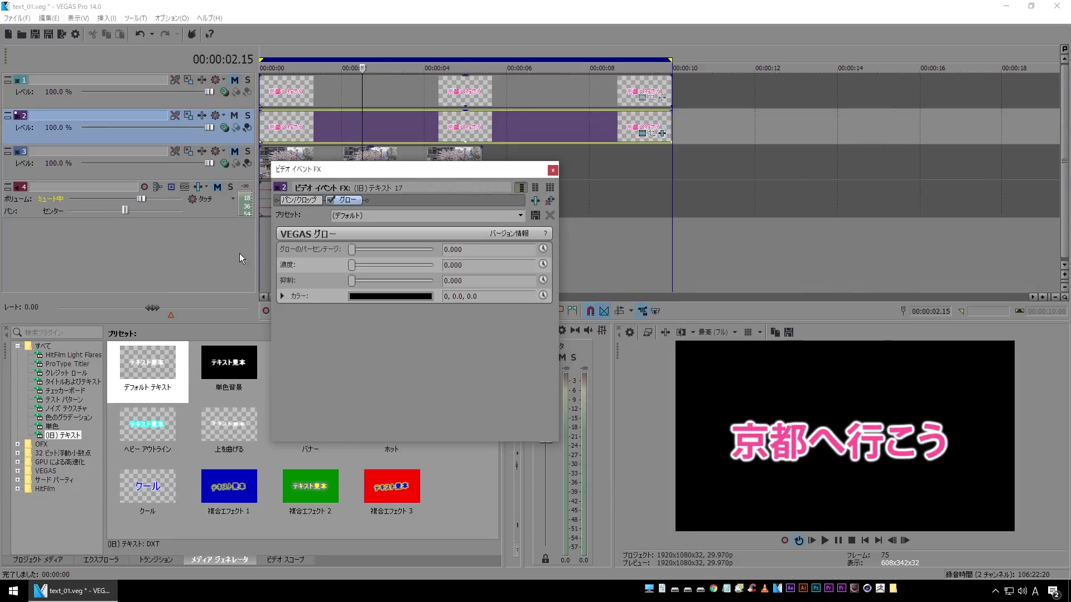
Step: Set the glow color to the title's pink, HSV 337, 0.64, 1.0, by sampling it from the preview
{"action": "left_click", "coordinate": [391, 296]}
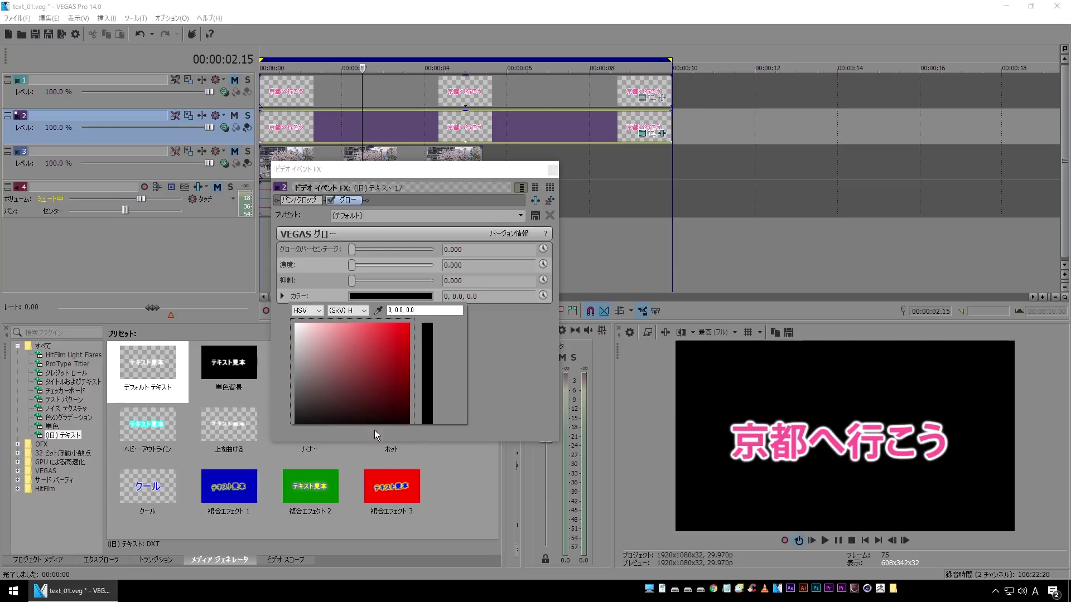
{"action": "left_click", "coordinate": [378, 311]}
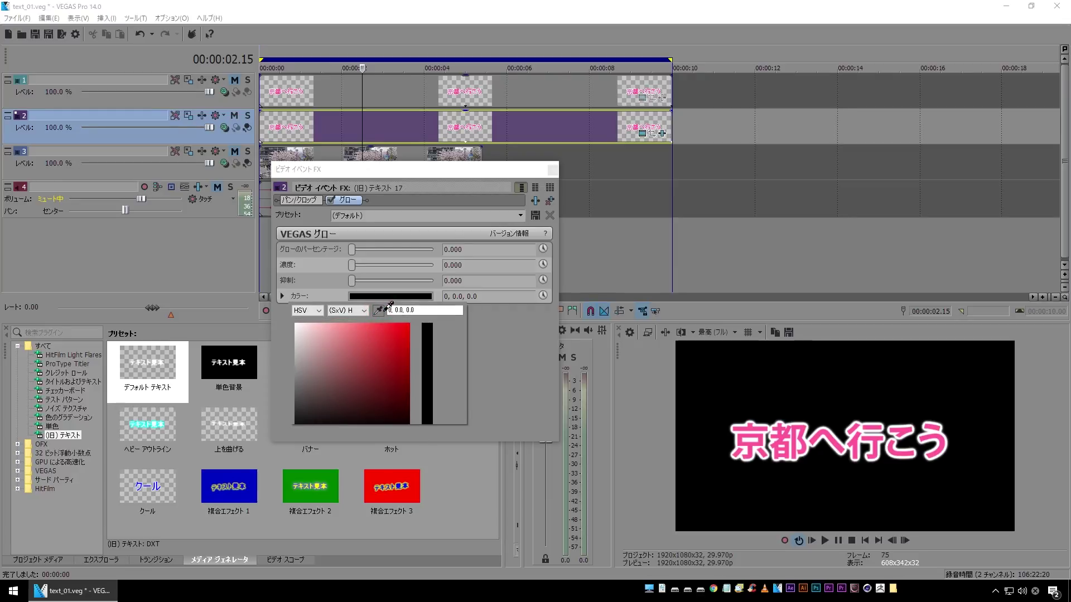
{"action": "left_click", "coordinate": [787, 432]}
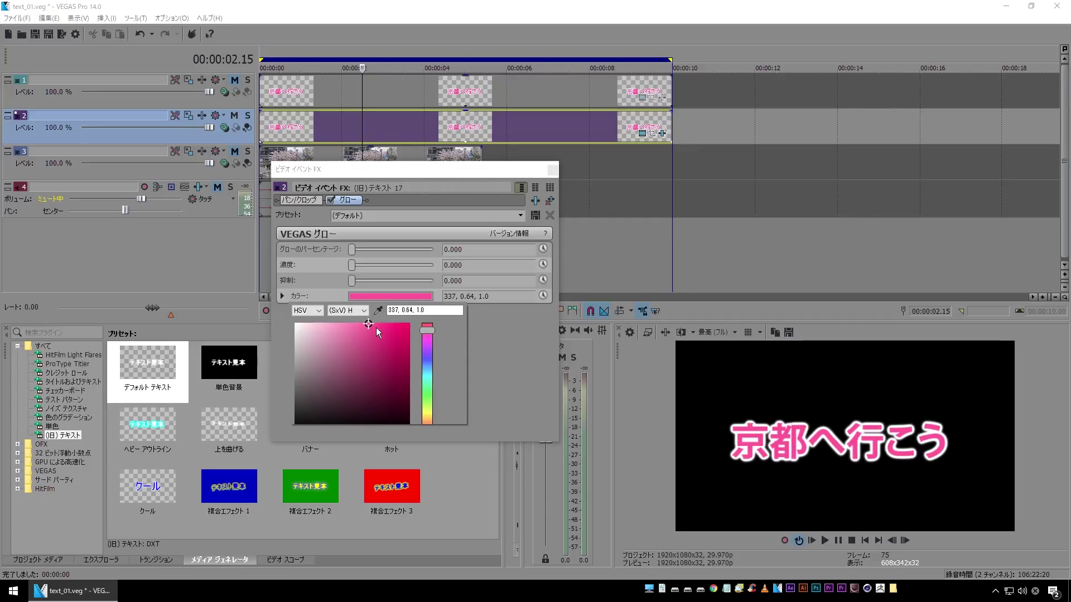
{"action": "left_click", "coordinate": [327, 296]}
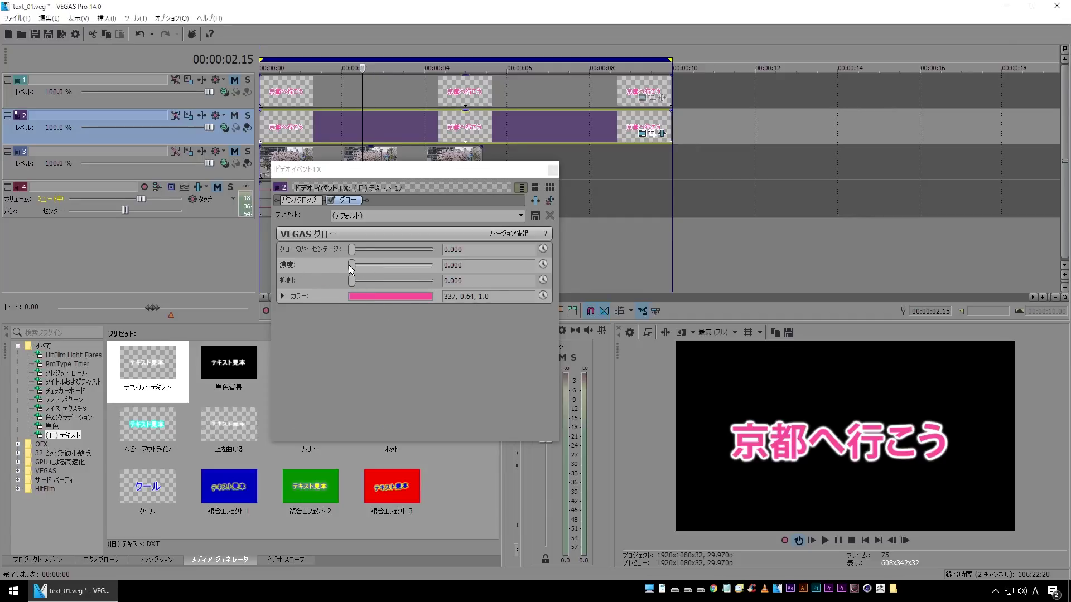
Step: Set the glow's intensity to 20.000 and glow percentage to 0.034, with the top title track unmuted
{"action": "left_click_drag", "start_coordinate": [349, 266], "coordinate": [547, 273]}
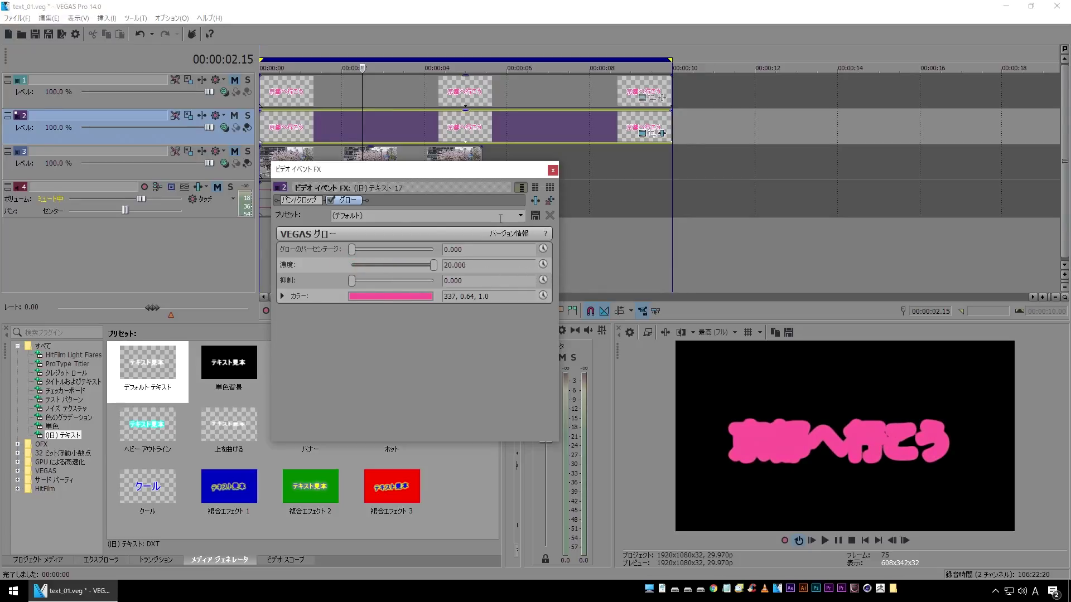
{"action": "left_click_drag", "start_coordinate": [341, 178], "coordinate": [358, 237]}
{"action": "left_click", "coordinate": [236, 81]}
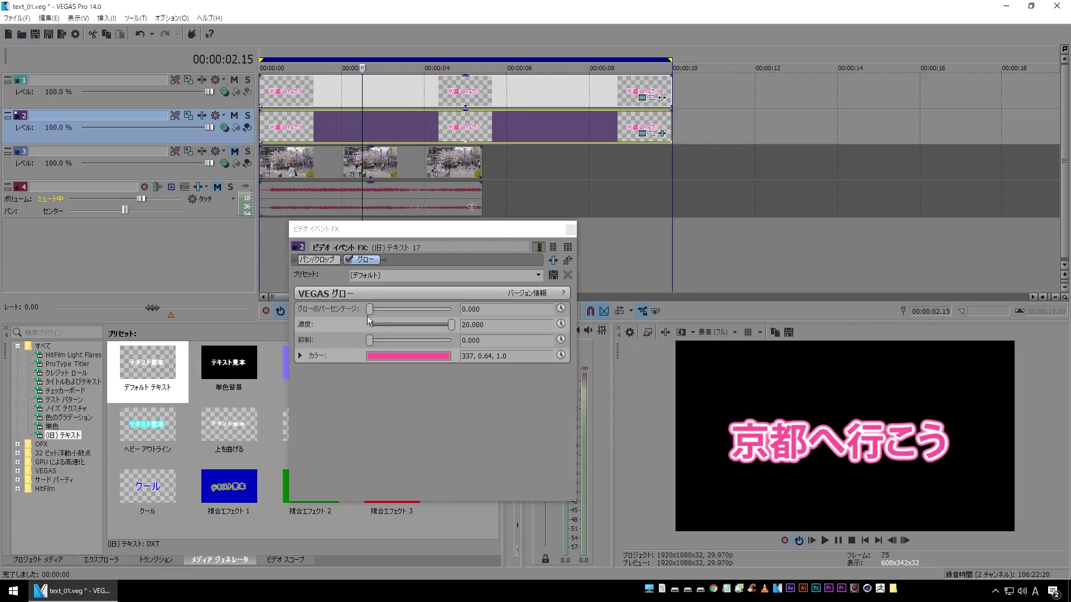
{"action": "mouse_move", "coordinate": [368, 309]}
{"action": "left_mouse_down"}
{"action": "mouse_move", "coordinate": [385, 312]}
{"action": "mouse_move", "coordinate": [370, 316]}
{"action": "left_mouse_up"}
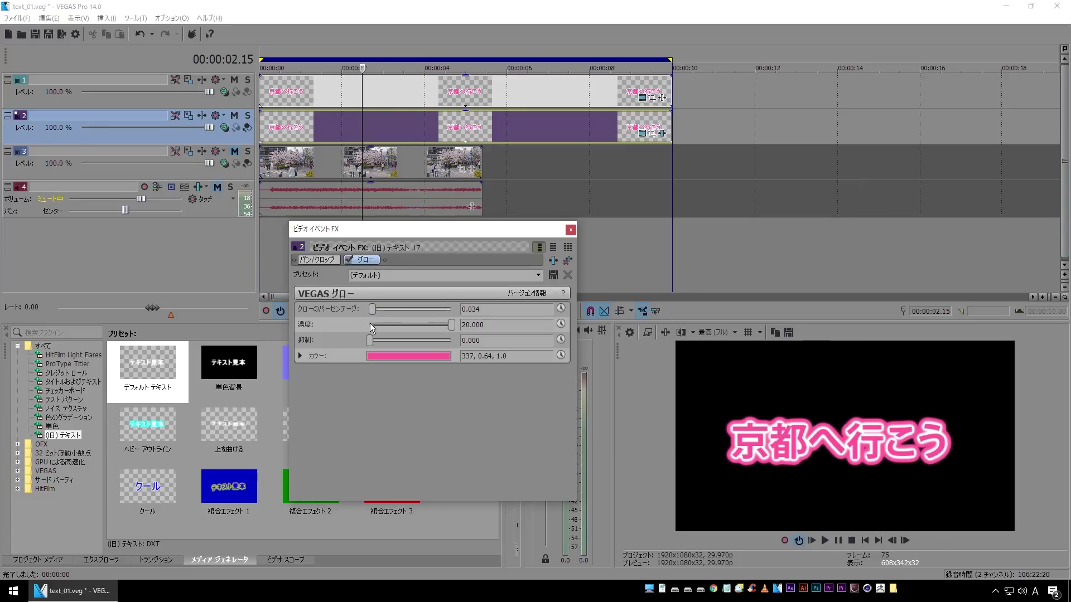
{"action": "left_click", "coordinate": [570, 230]}
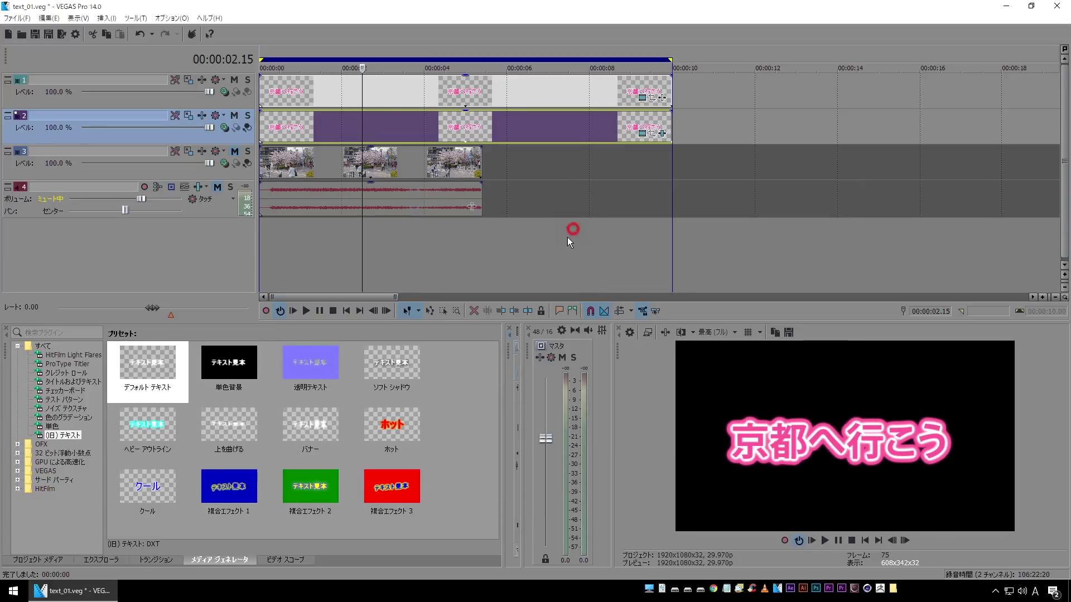
Step: Unmute the cherry-blossom footage track and preview the titled footage, looping over the length of the footage clip
{"action": "left_click", "coordinate": [234, 151]}
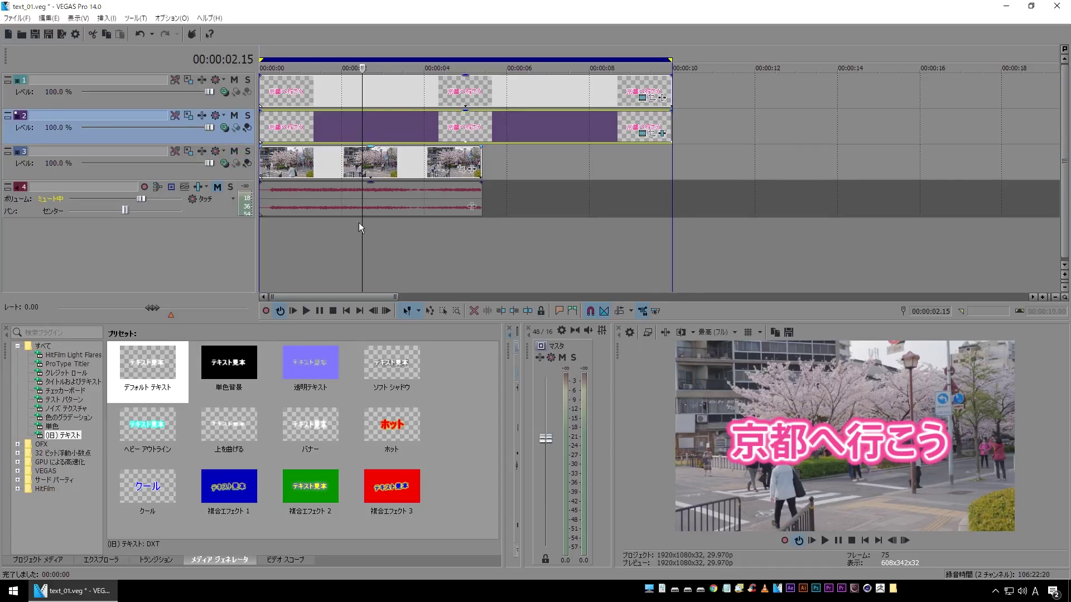
{"action": "left_click", "coordinate": [300, 232]}
{"action": "key", "text": "space"}
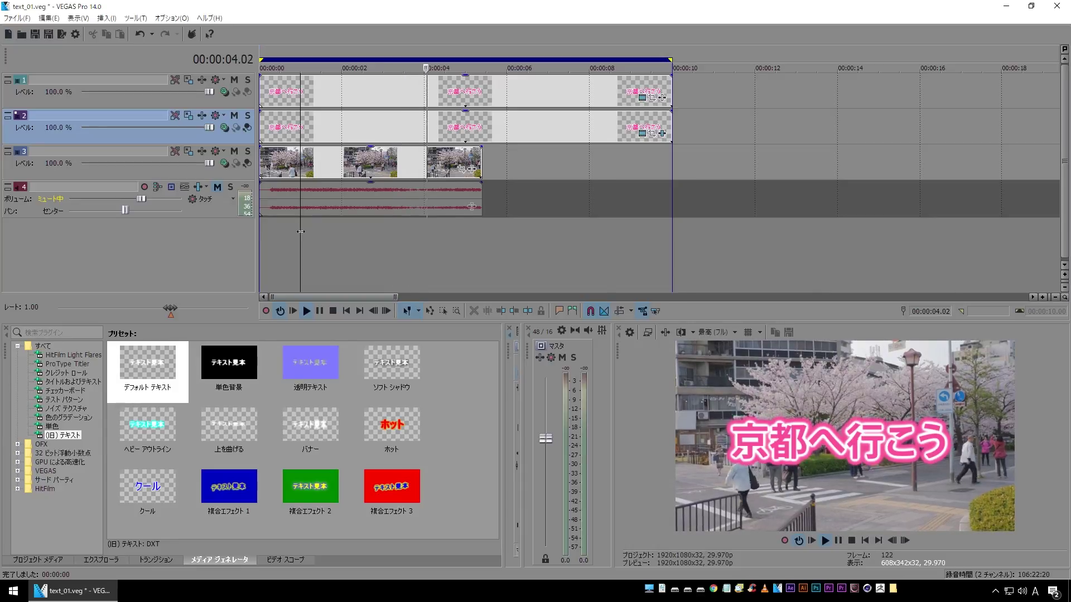
{"action": "key", "text": "space"}
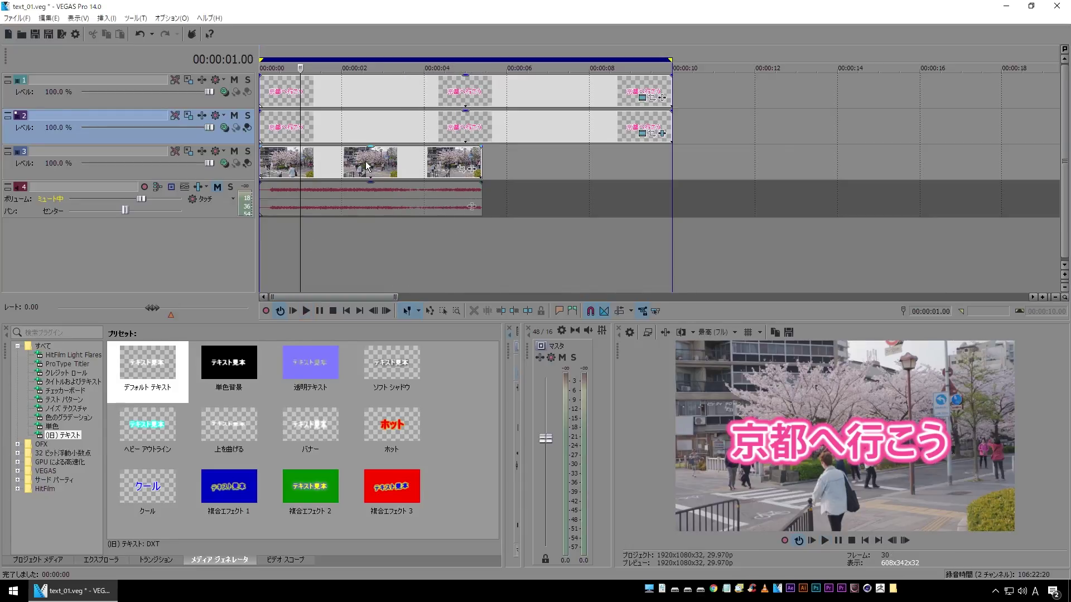
{"action": "double_click", "coordinate": [367, 163]}
{"action": "key", "text": "space"}
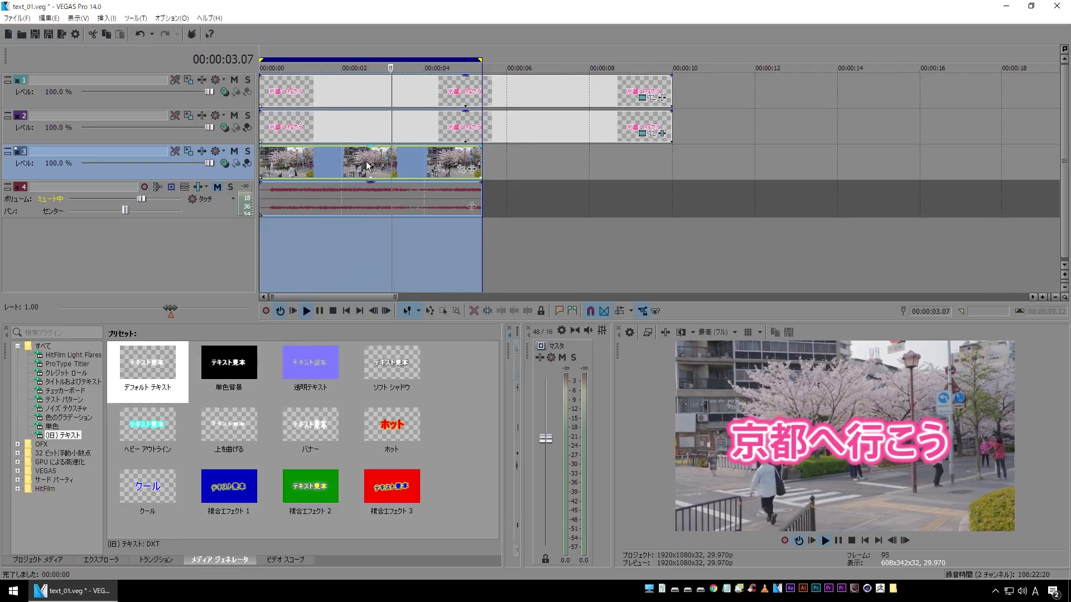
Step: Reopen the title's generated media, move the text to the lower part of the frame, and set its scaling to 0.701
{"action": "left_click", "coordinate": [371, 92]}
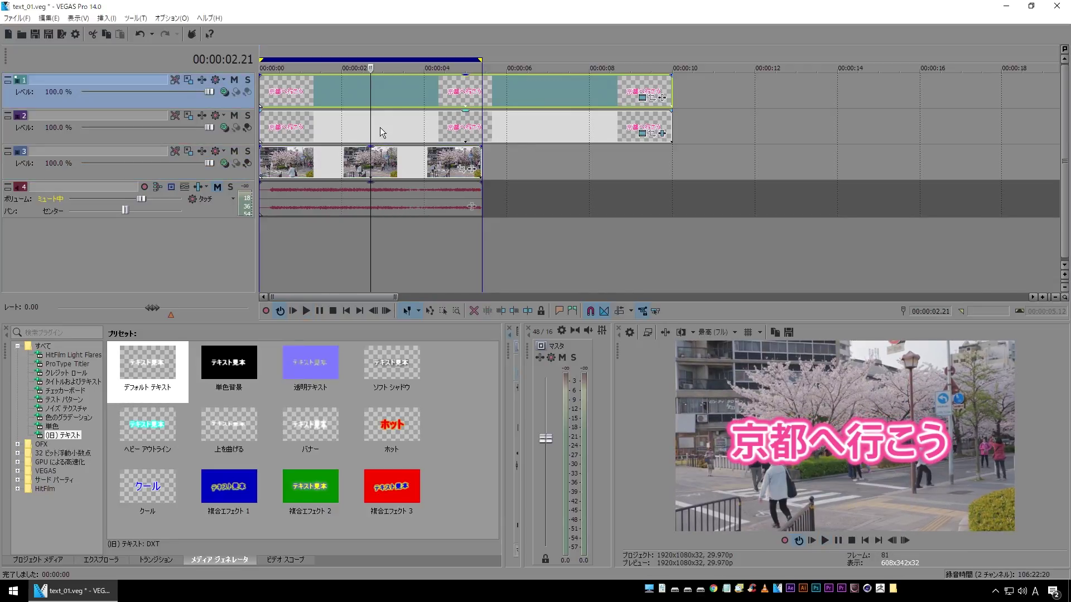
{"action": "left_click", "coordinate": [642, 99]}
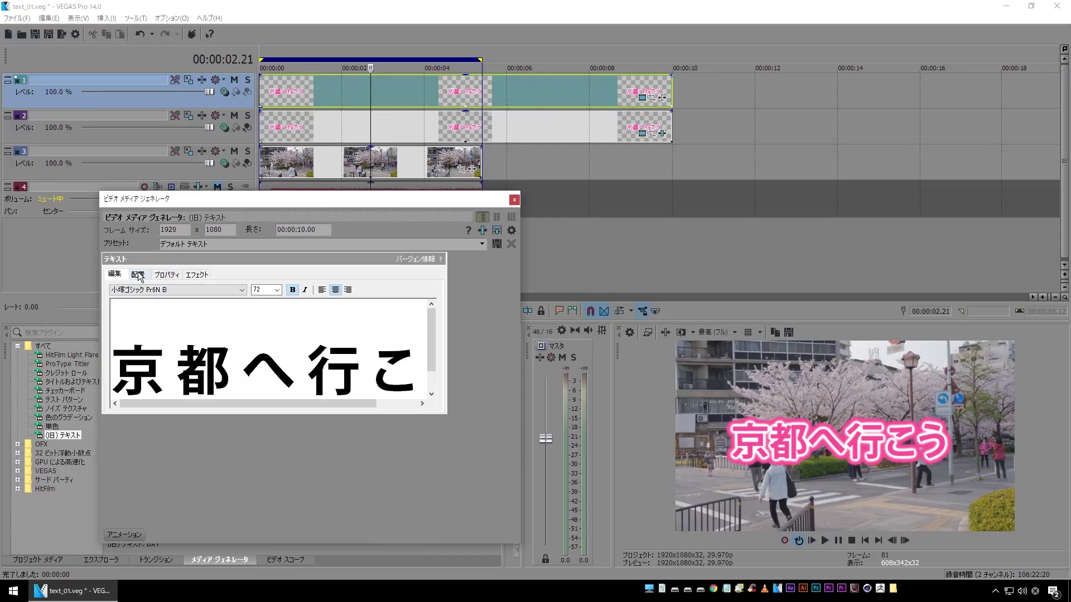
{"action": "left_click", "coordinate": [137, 273]}
{"action": "left_click_drag", "start_coordinate": [179, 359], "coordinate": [179, 387]}
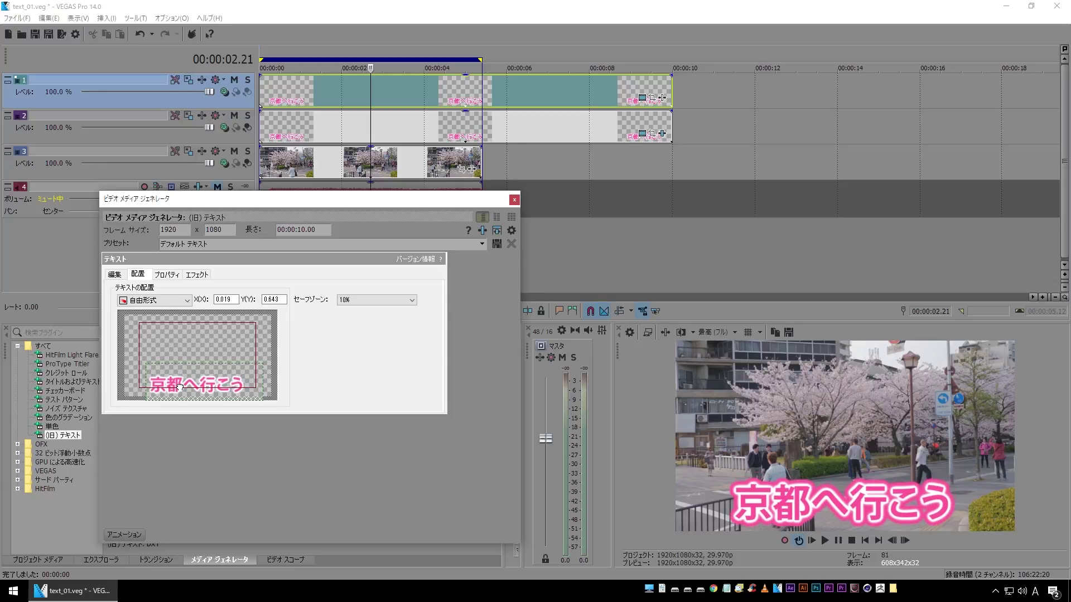
{"action": "left_click", "coordinate": [167, 275]}
{"action": "left_click_drag", "start_coordinate": [196, 392], "coordinate": [188, 394]}
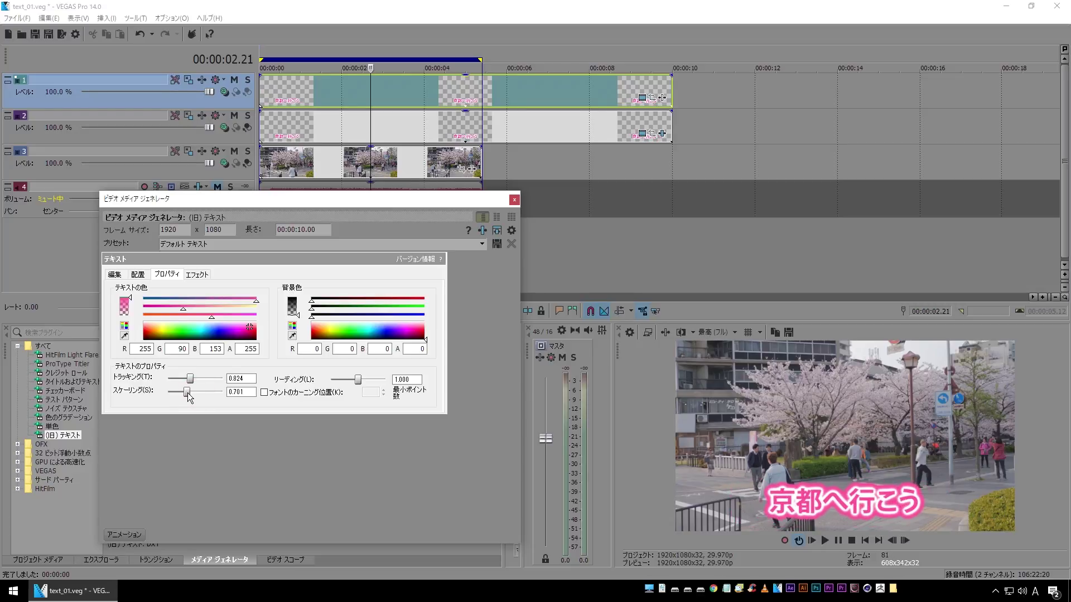
Step: Reposition the scaled title to X 0.000 and Y 0.656
{"action": "left_click", "coordinate": [138, 274]}
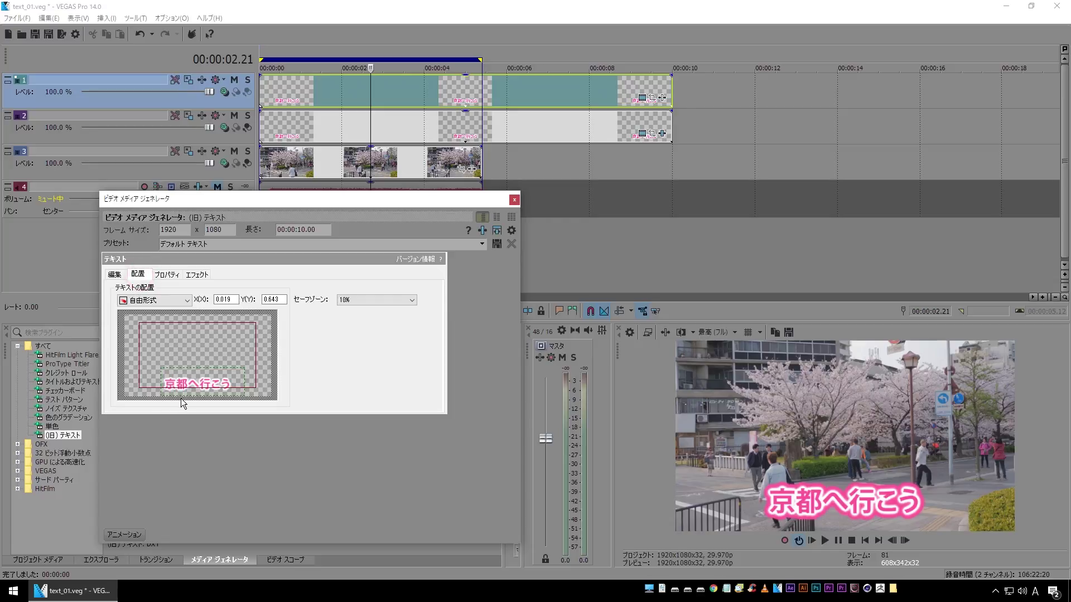
{"action": "left_click_drag", "start_coordinate": [183, 386], "coordinate": [183, 388]}
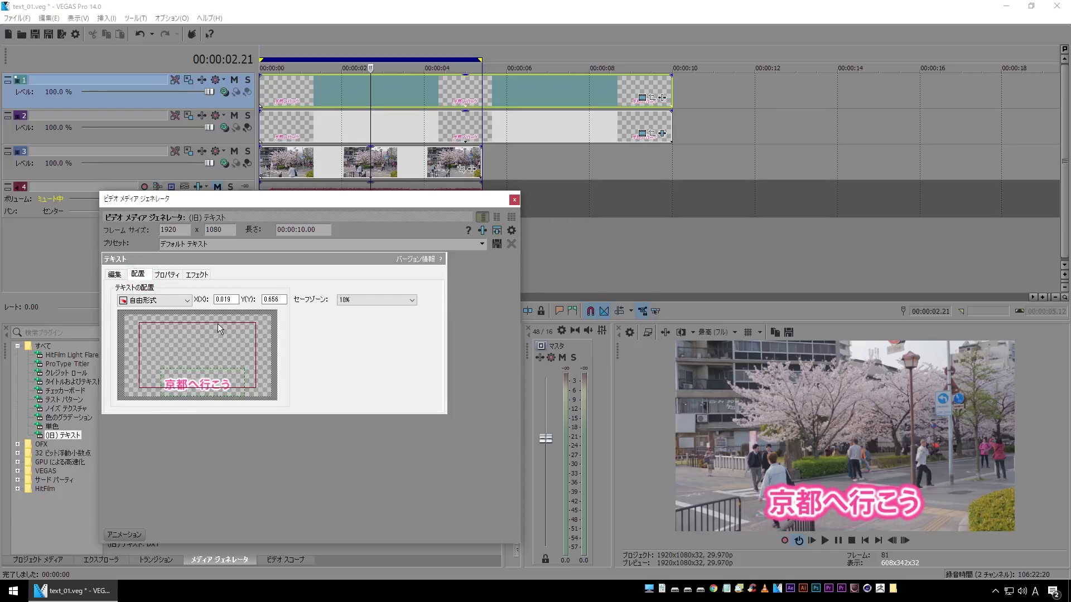
{"action": "double_click", "coordinate": [226, 299]}
{"action": "type", "text": "0"}
{"action": "key", "text": "Return"}
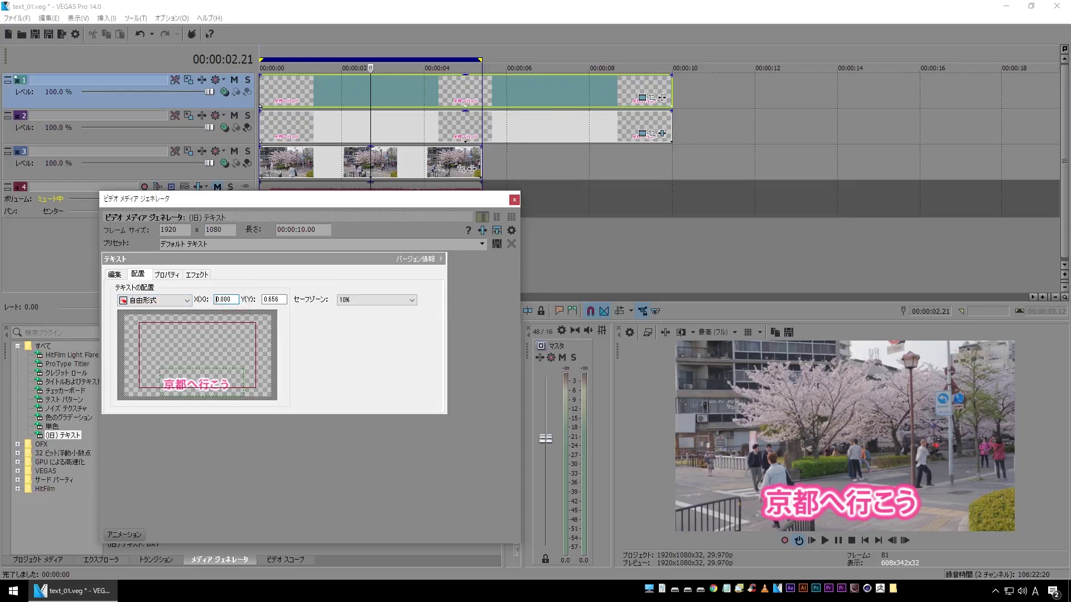
Step: Close the media generator window and play the titled footage from the start
{"action": "left_click", "coordinate": [513, 200]}
{"action": "left_click", "coordinate": [344, 311]}
{"action": "key", "text": "space"}
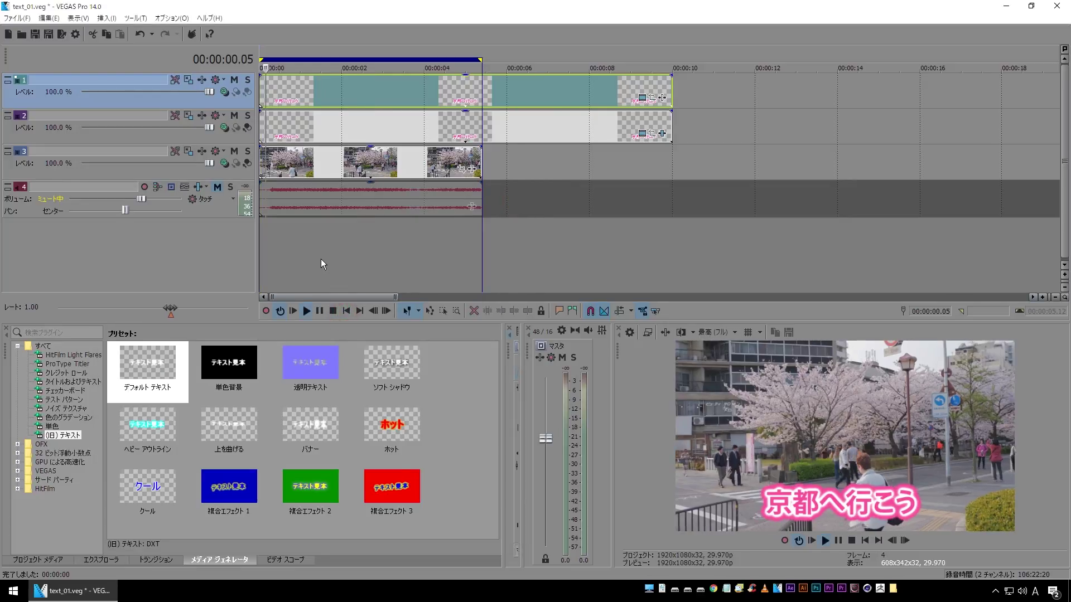